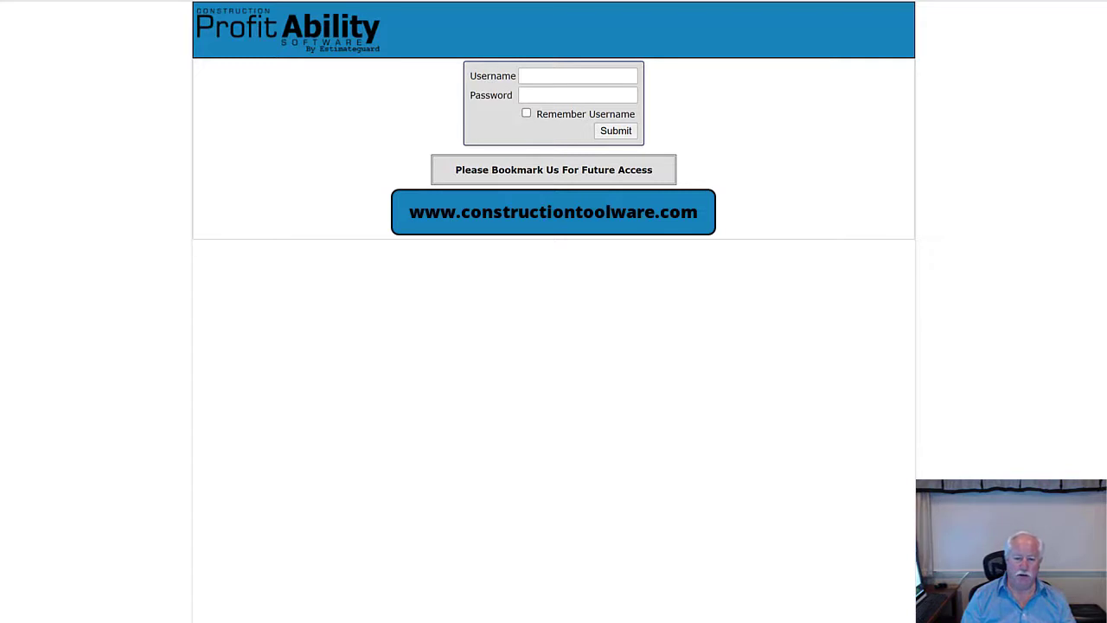
- Log in with the account username and pasted password to reach the Projects page
left_click(539, 77)
type("Inst")
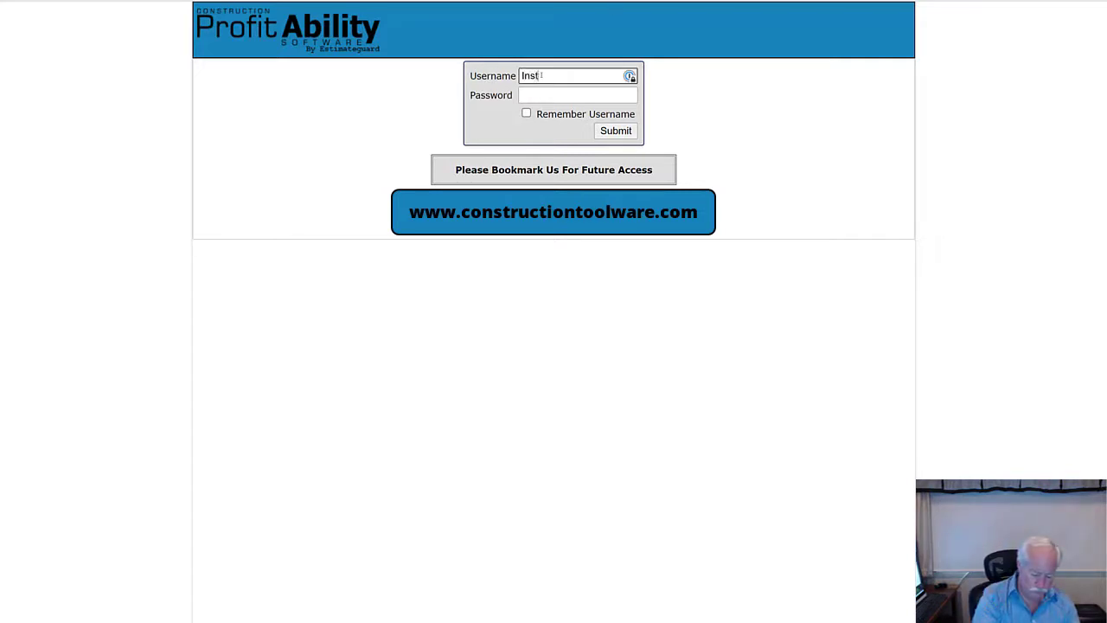
type("ructor")
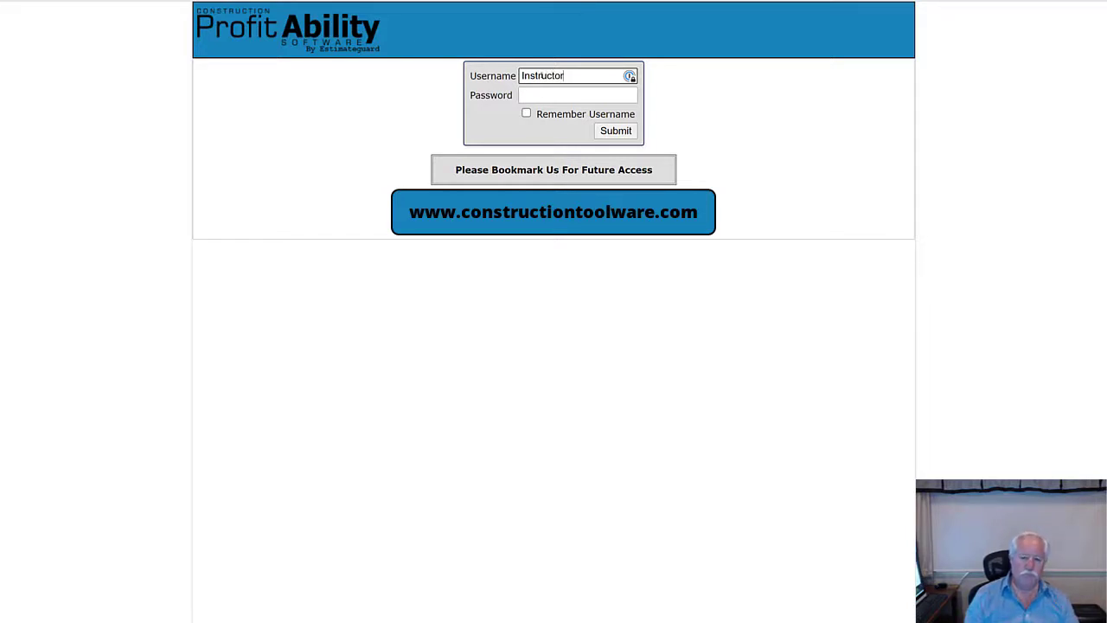
left_click(537, 95)
key("ctrl+v")
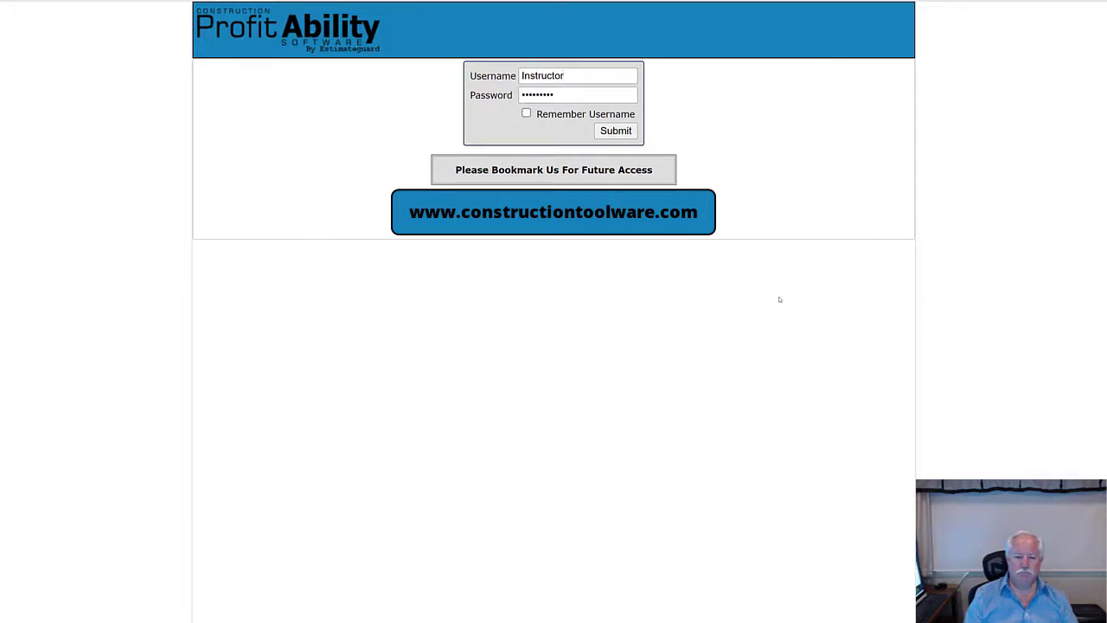
left_click(620, 132)
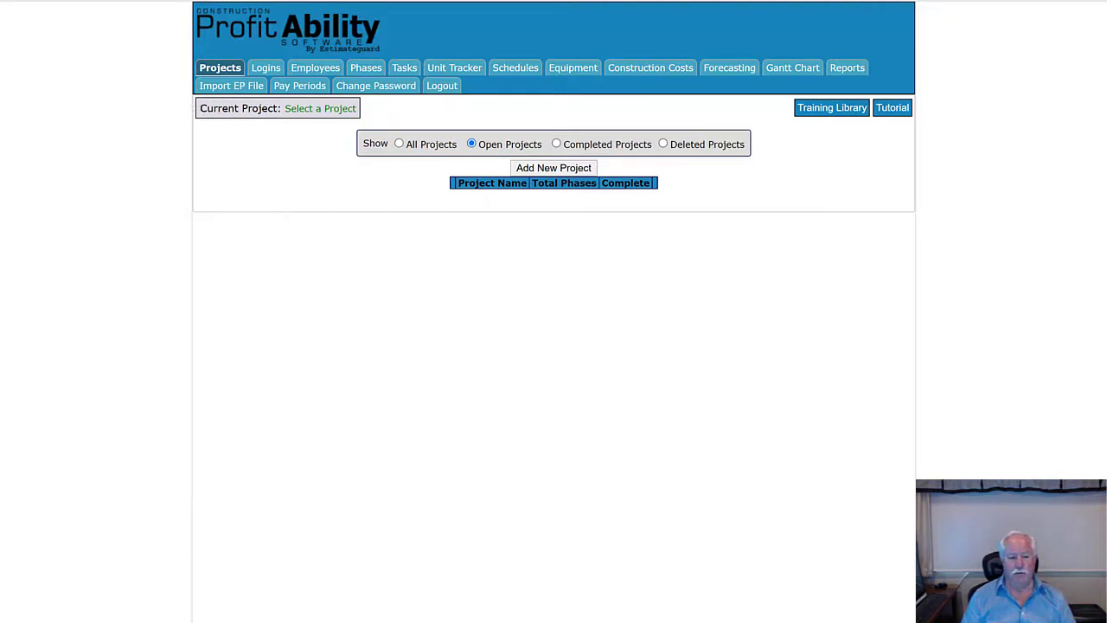
left_click_drag(200, 108, 283, 112)
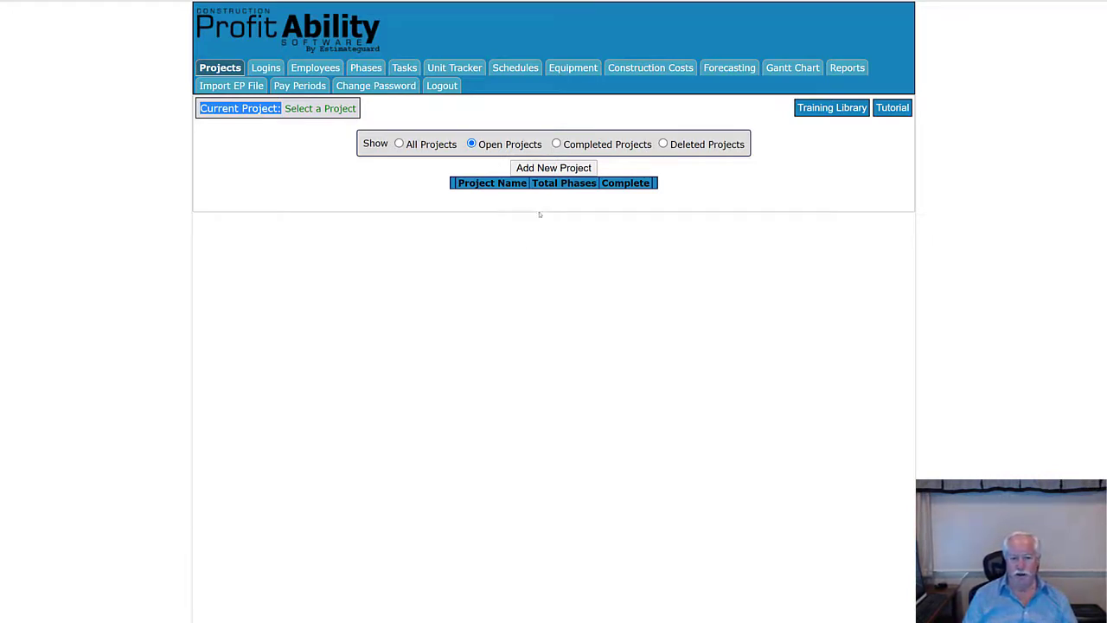
left_click(553, 168)
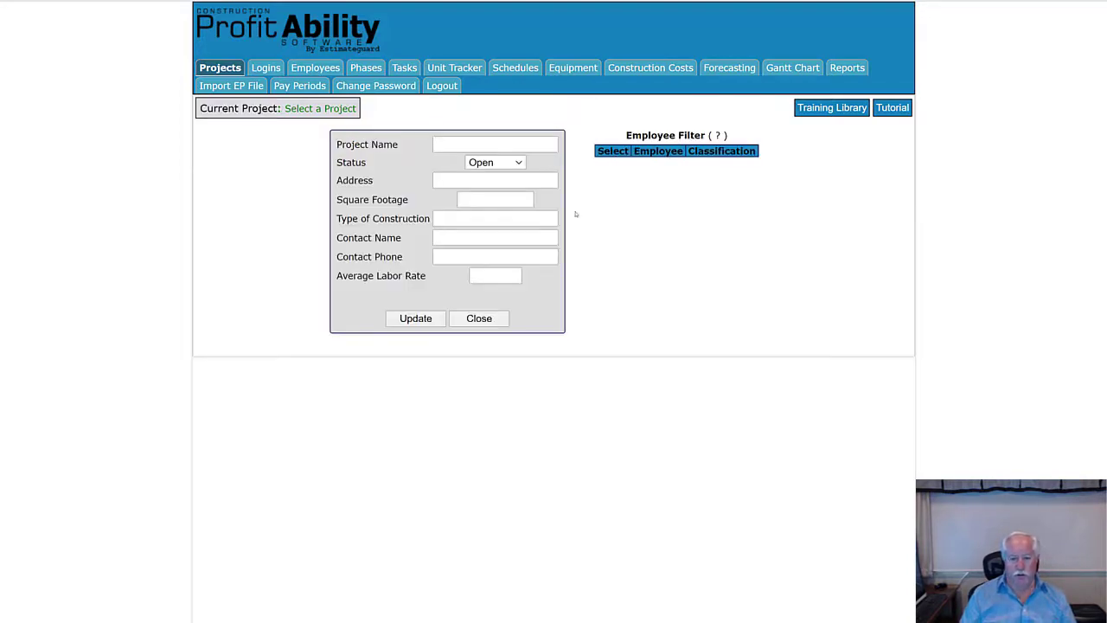
- Create and save the 'Private School' project with a 25.00 average labor rate
left_click(451, 145)
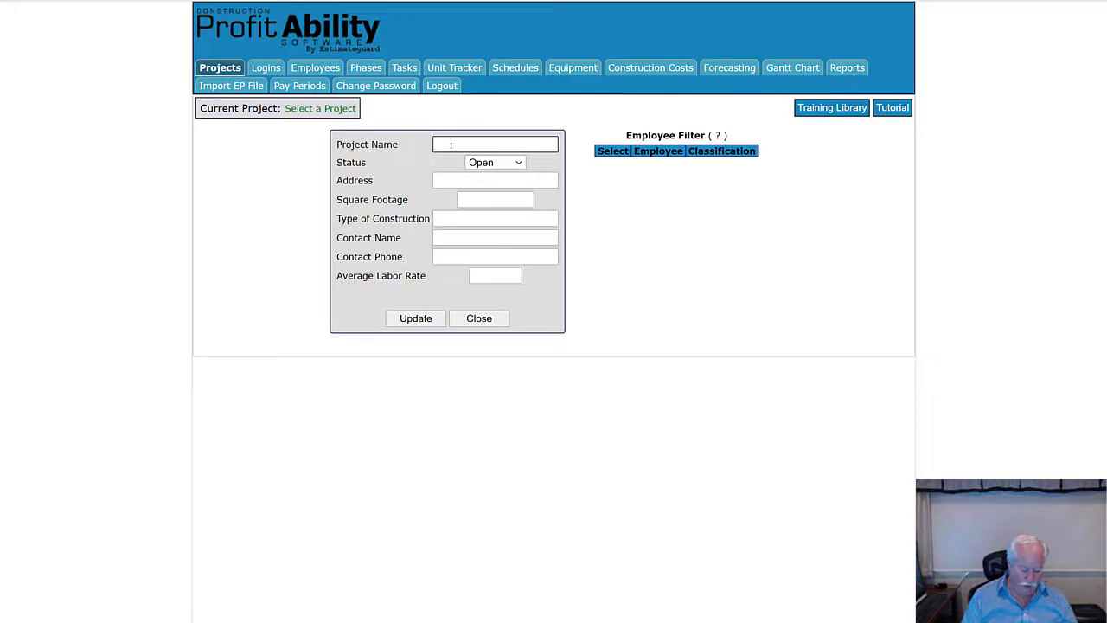
type("Pri")
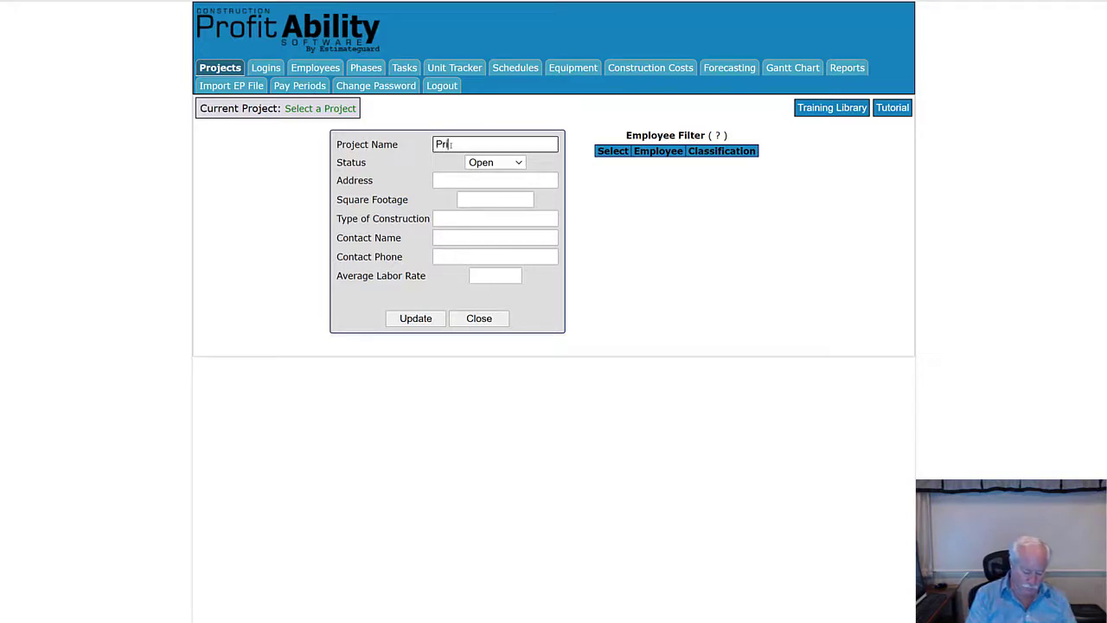
type("vate ")
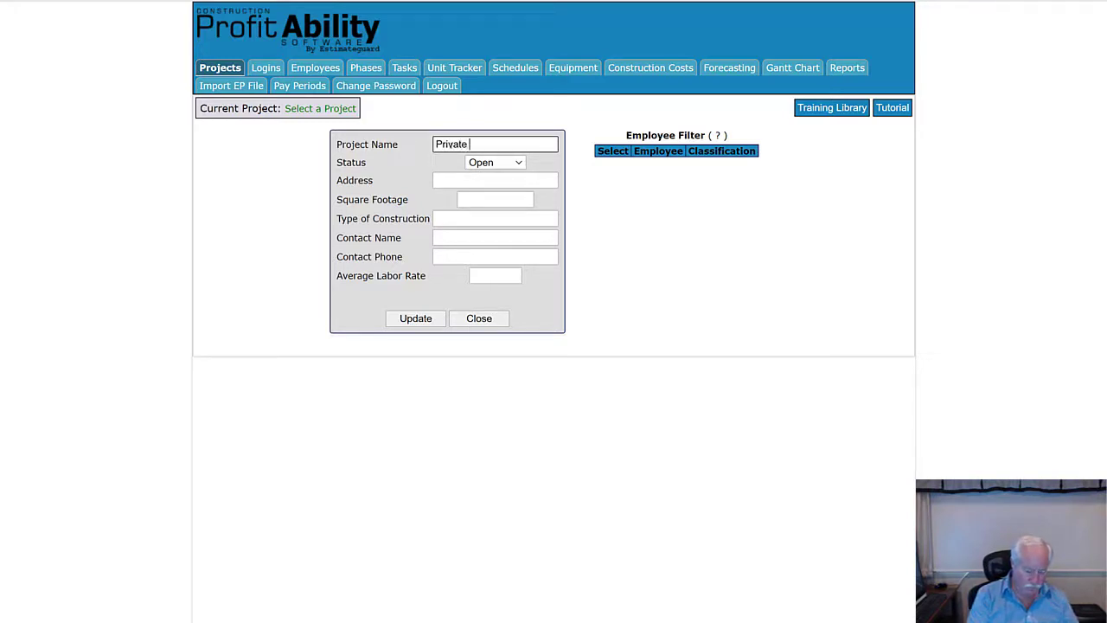
type("School")
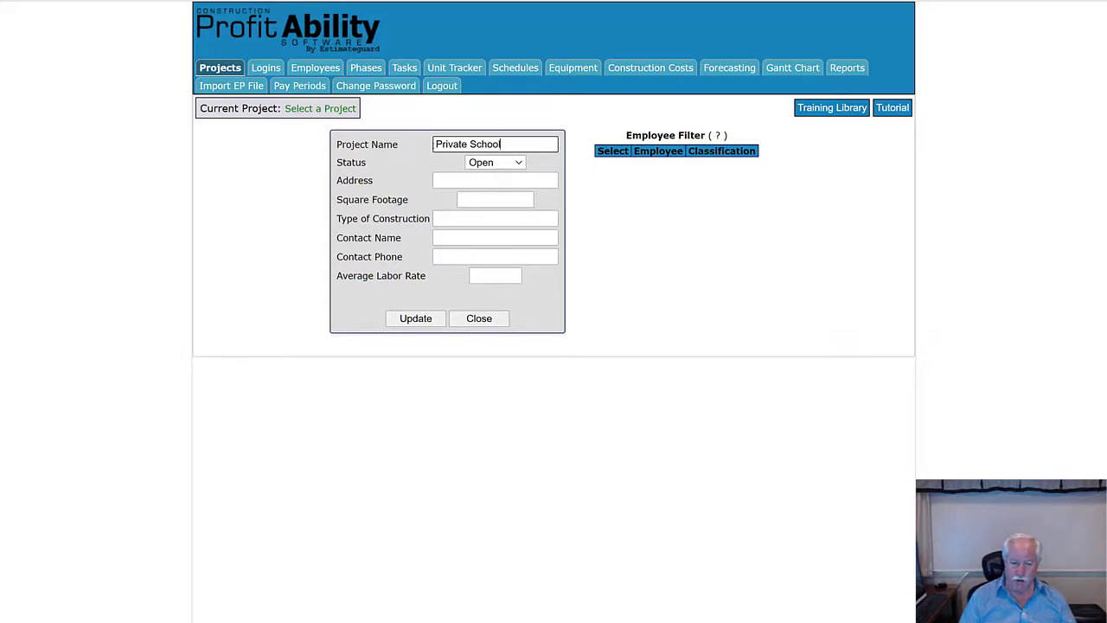
left_click(496, 275)
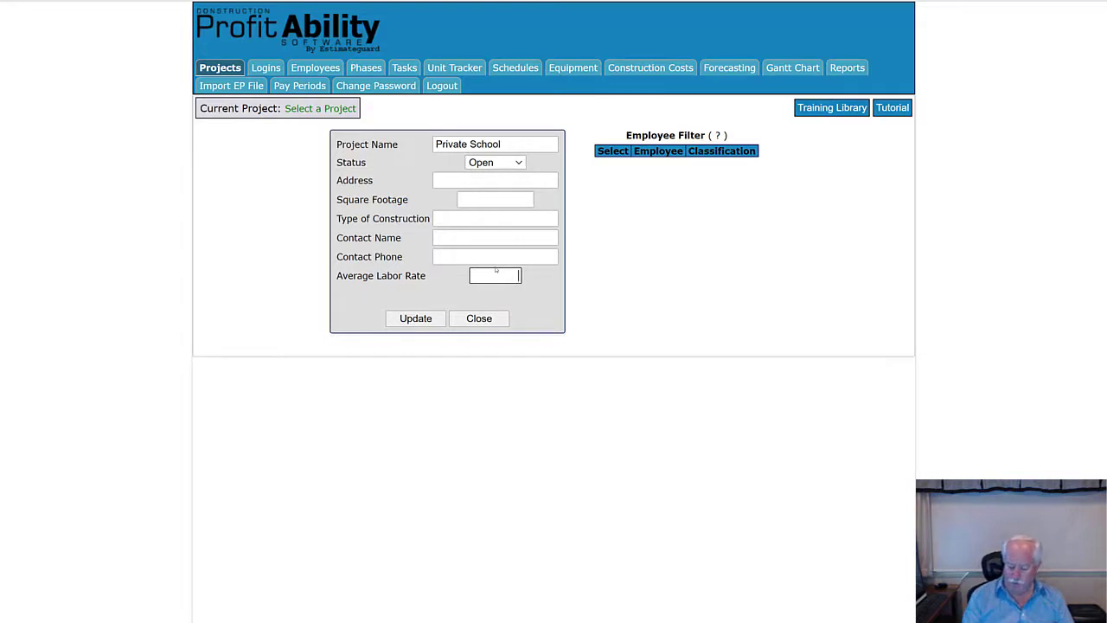
type("25.00")
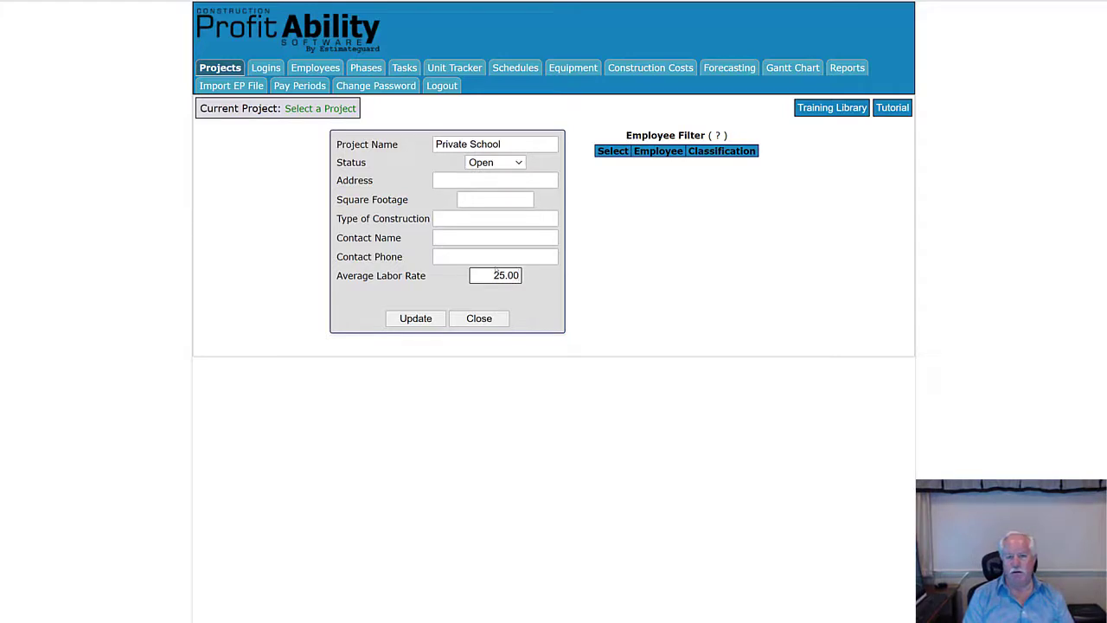
key("Tab")
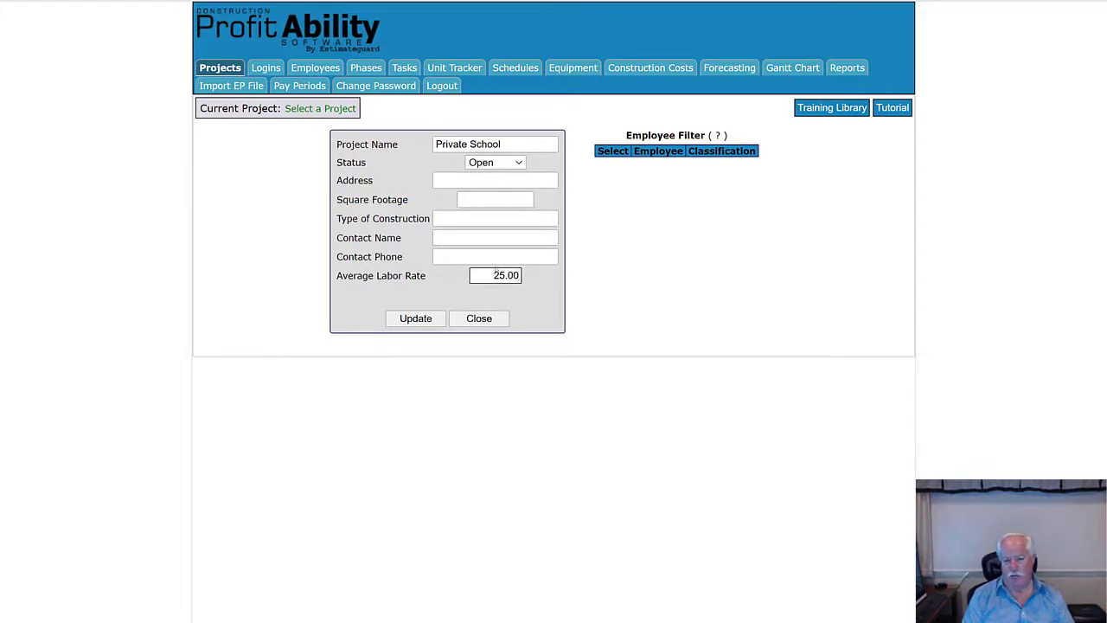
key("Tab")
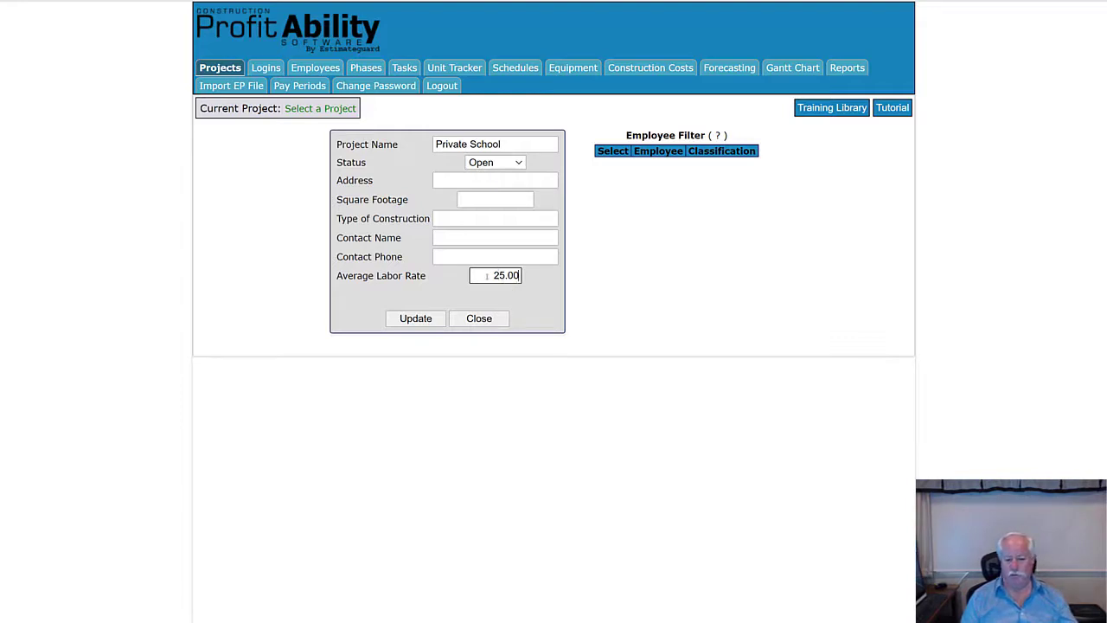
left_click(415, 319)
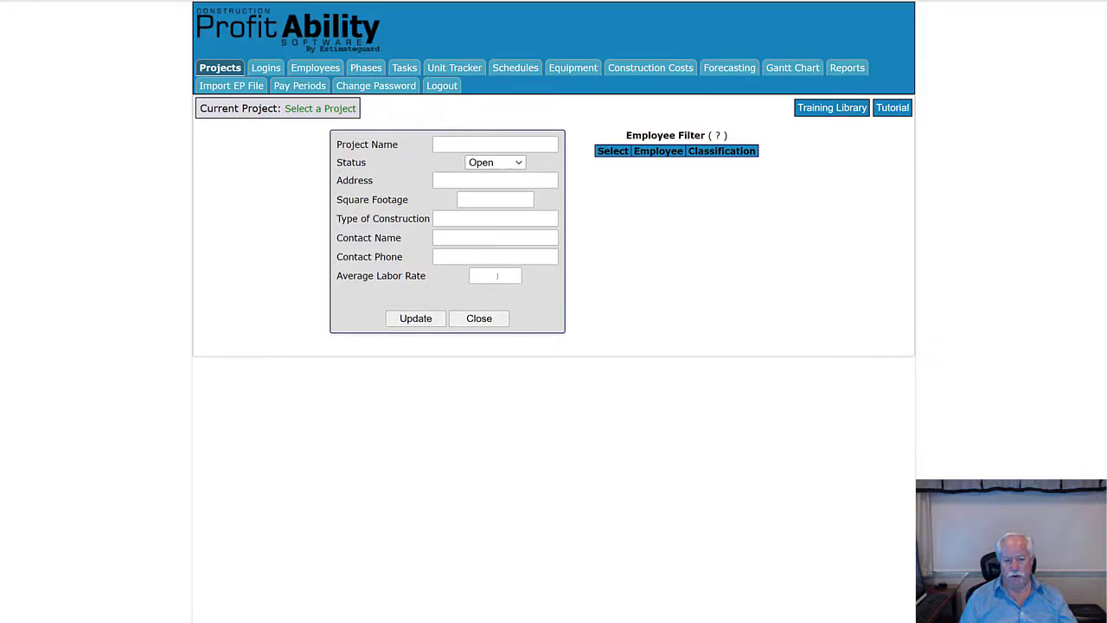
- Close the project form and choose Private School on the Select a Project page
left_click(503, 318)
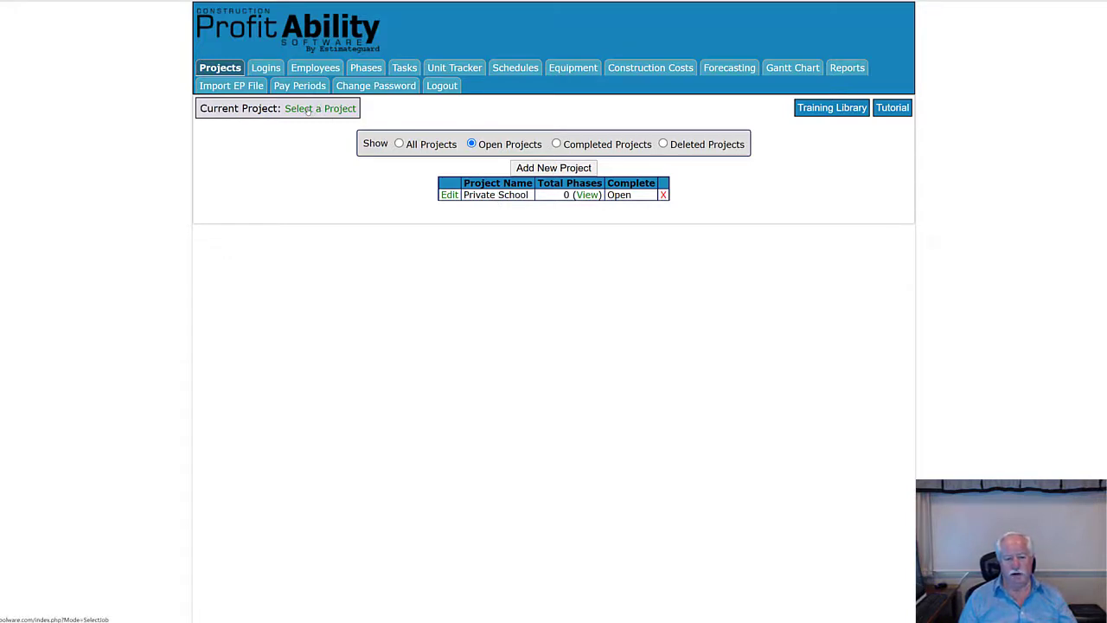
left_click(307, 110)
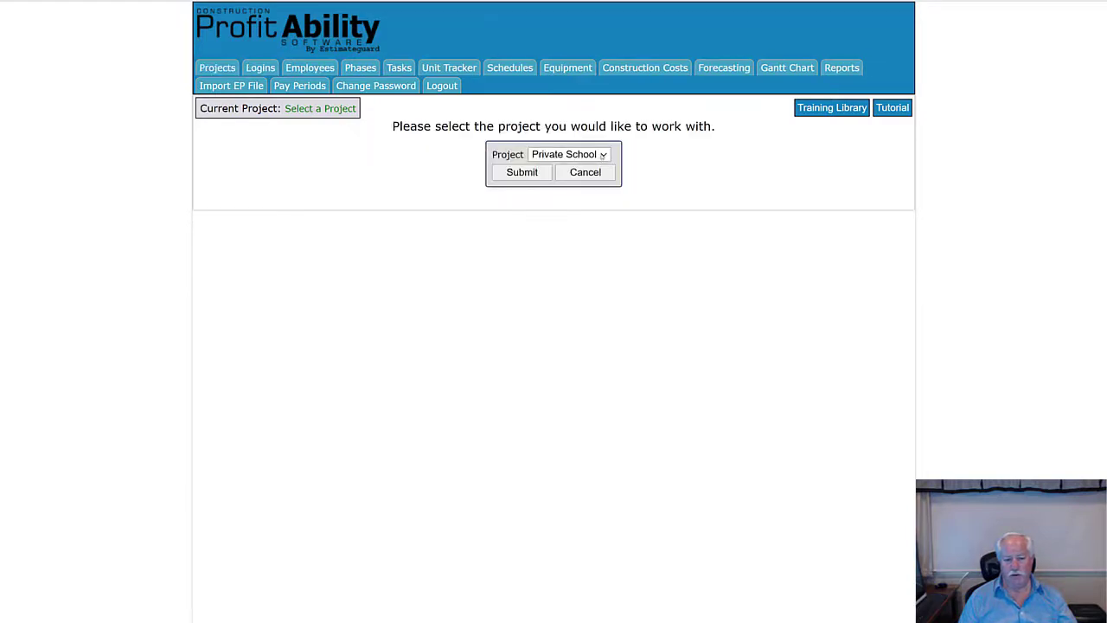
left_click(603, 155)
key("Return")
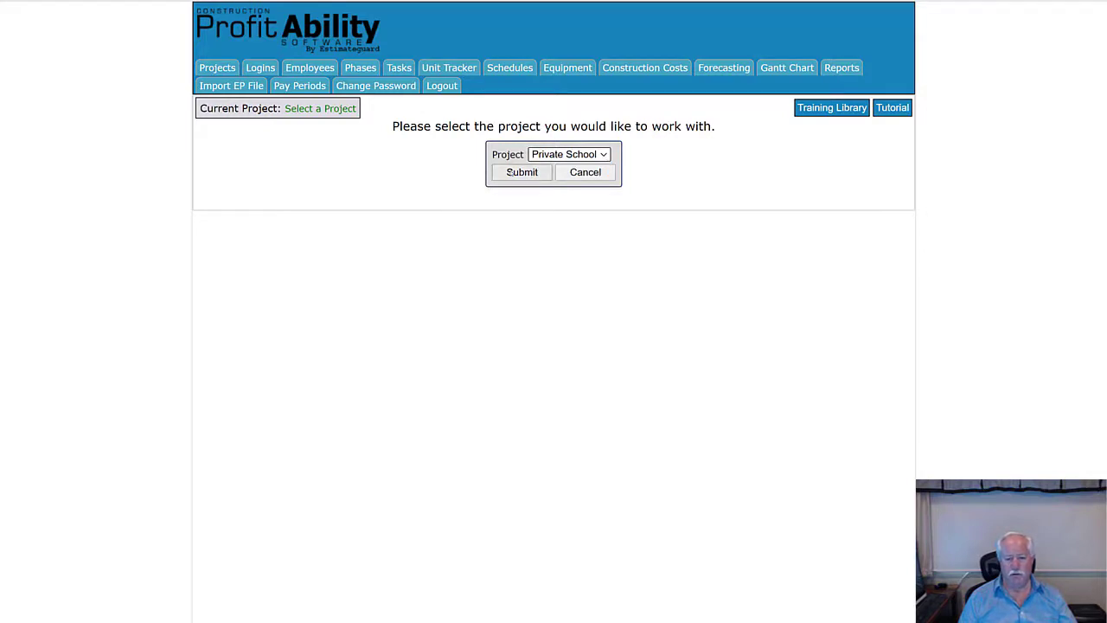
- Make Private School the current project and go to its Logins page
left_click(521, 172)
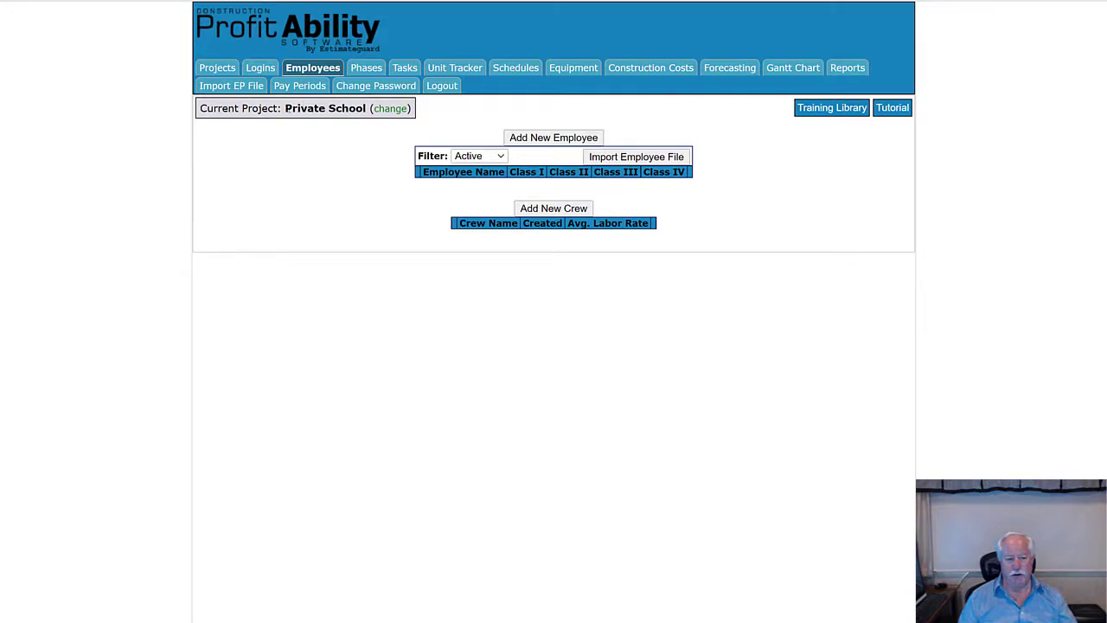
left_click_drag(286, 108, 368, 108)
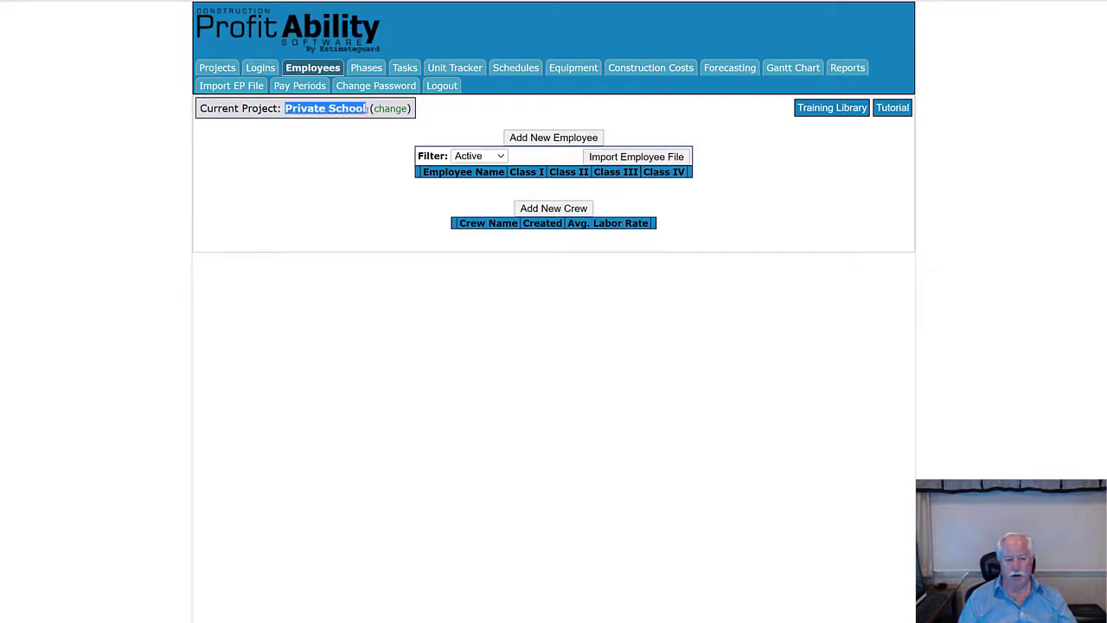
left_click(378, 238)
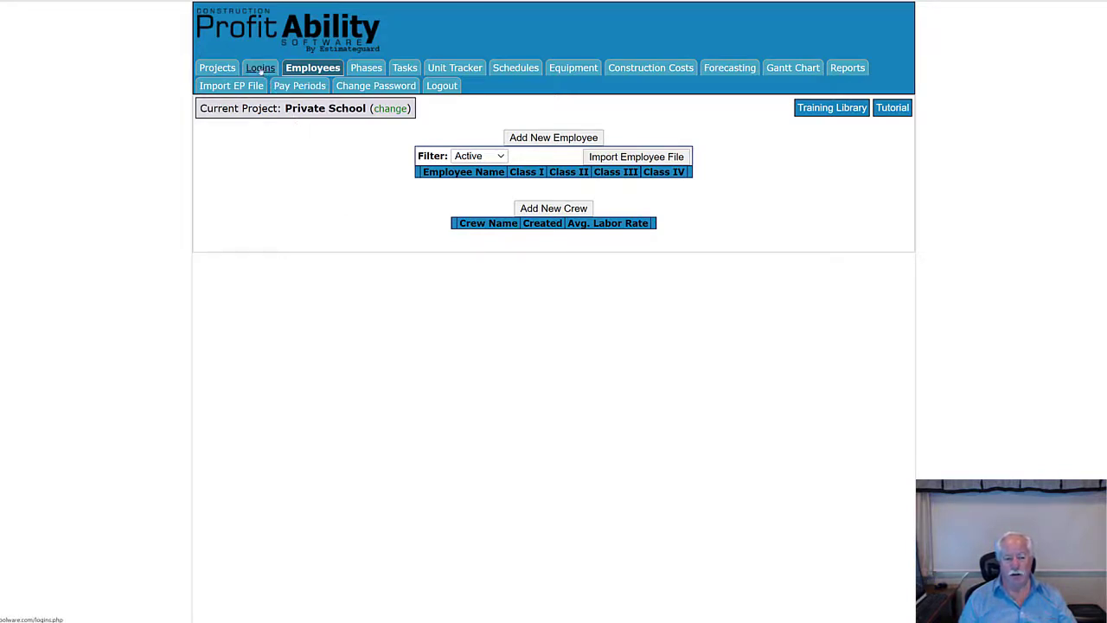
left_click(260, 69)
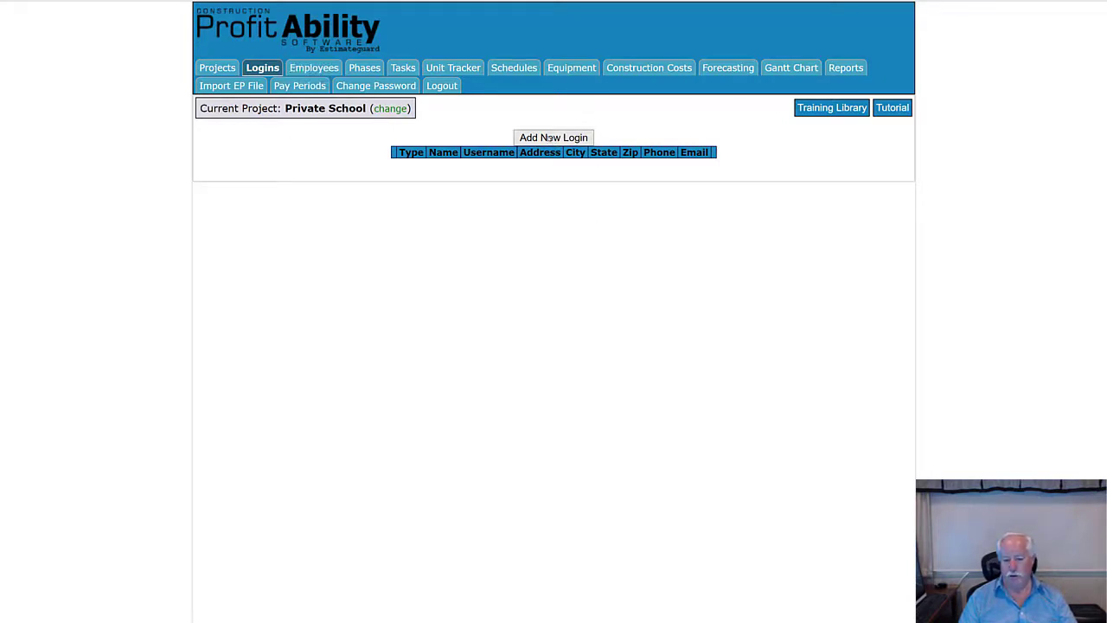
- Start a new login and expand its User Type access options
left_click(549, 137)
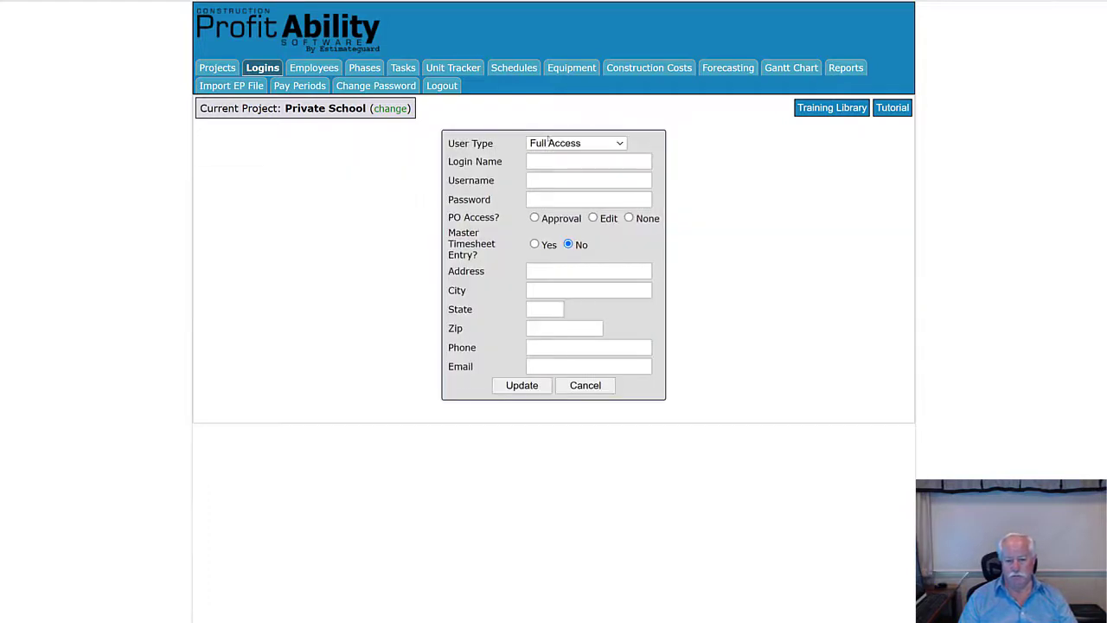
left_click(621, 143)
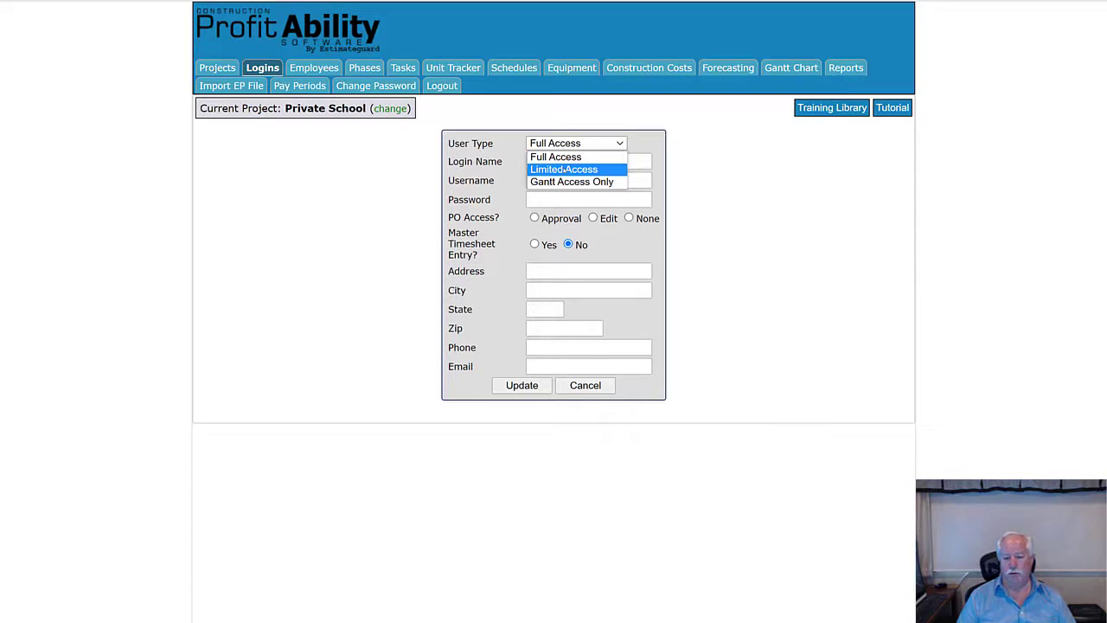
- Set the new login's User Type to Limited Access and view the Hidden Tabs help
left_click(564, 170)
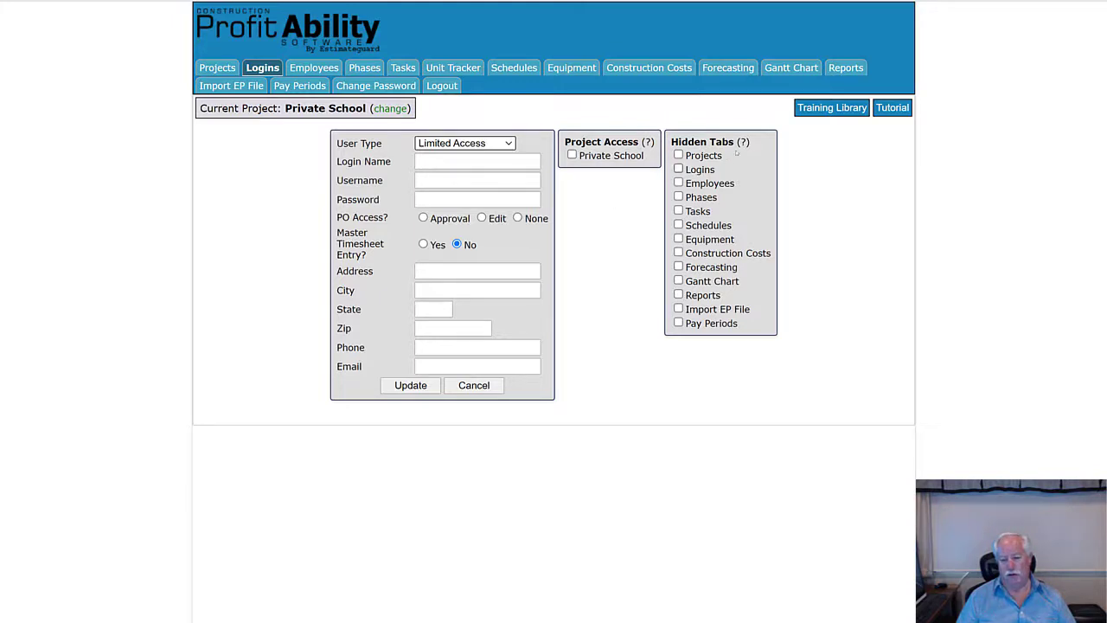
mouse_move(744, 147)
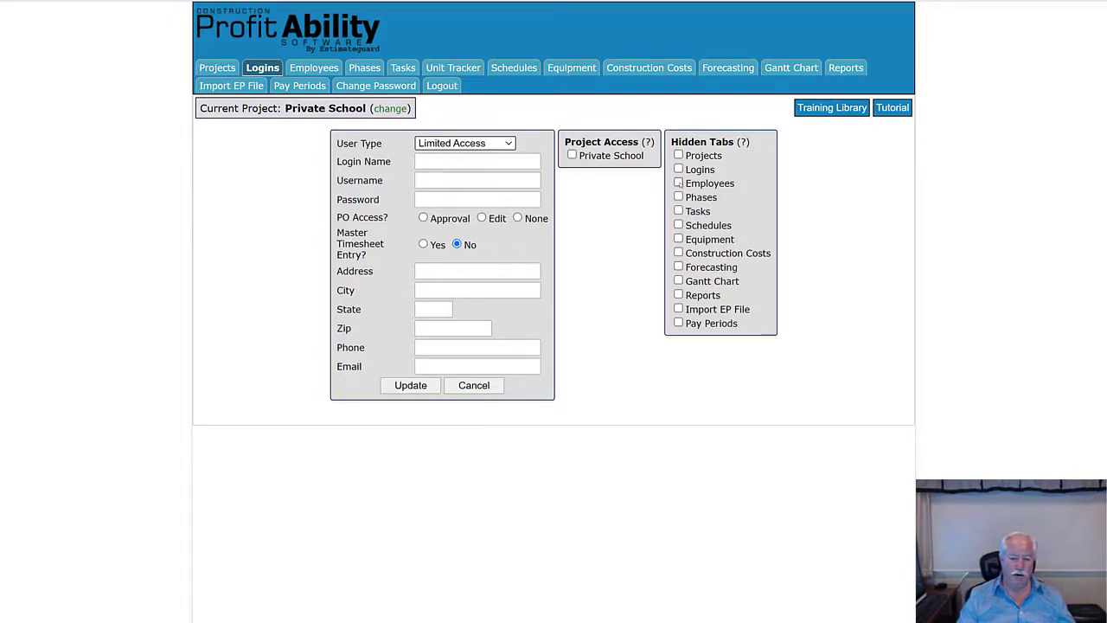
- Hide the Employees, Phases, Tasks, Projects, Logins and Reports tabs for this login
left_click(679, 184)
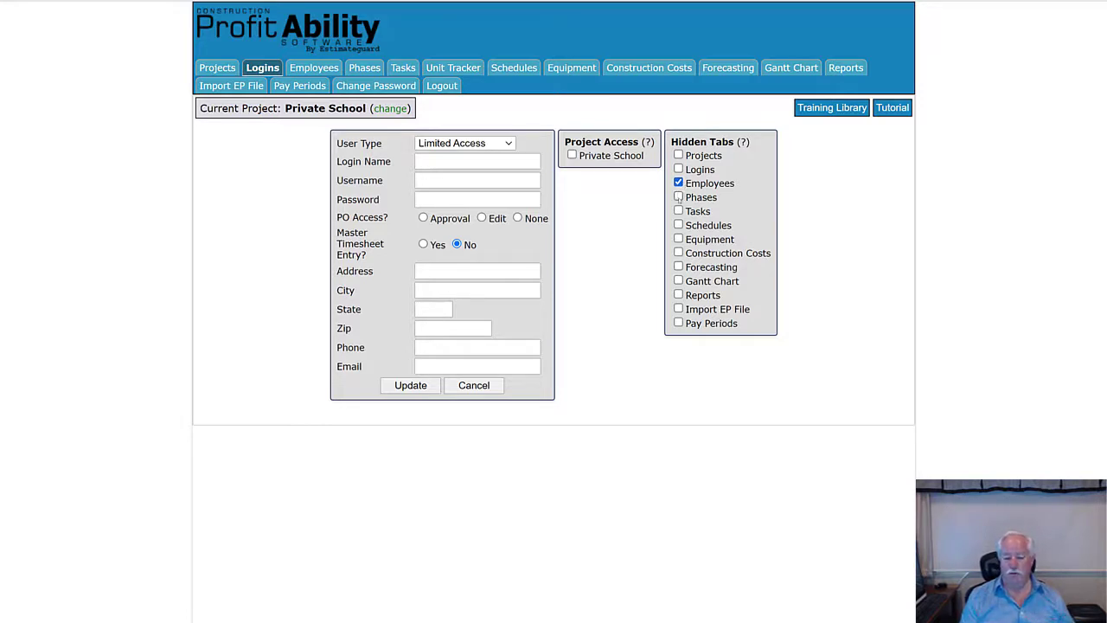
left_click(679, 197)
left_click(679, 211)
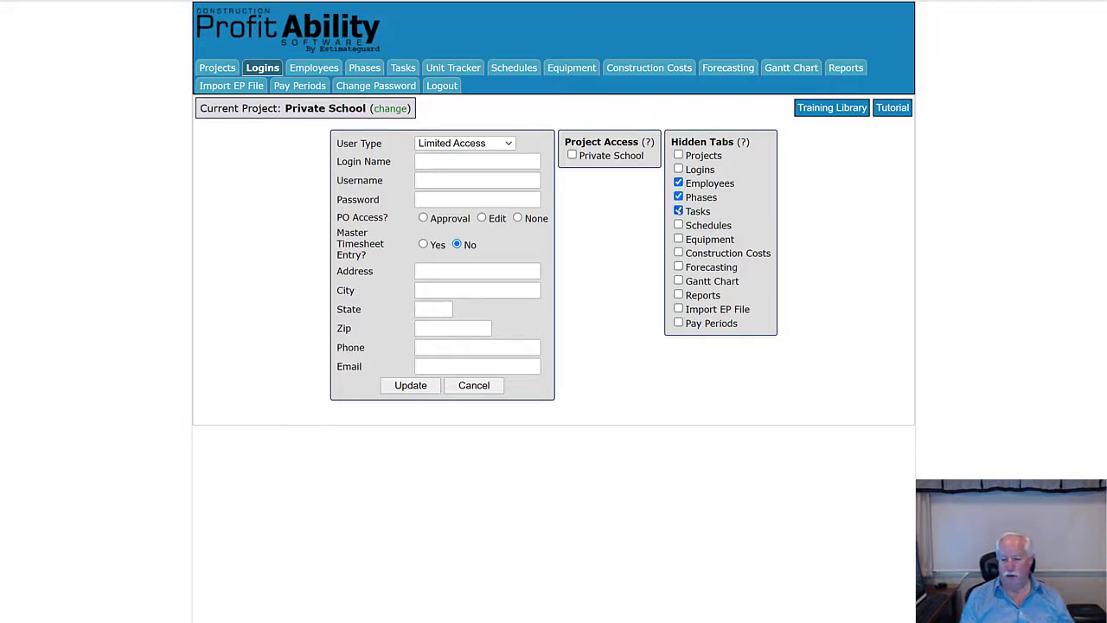
left_click(678, 155)
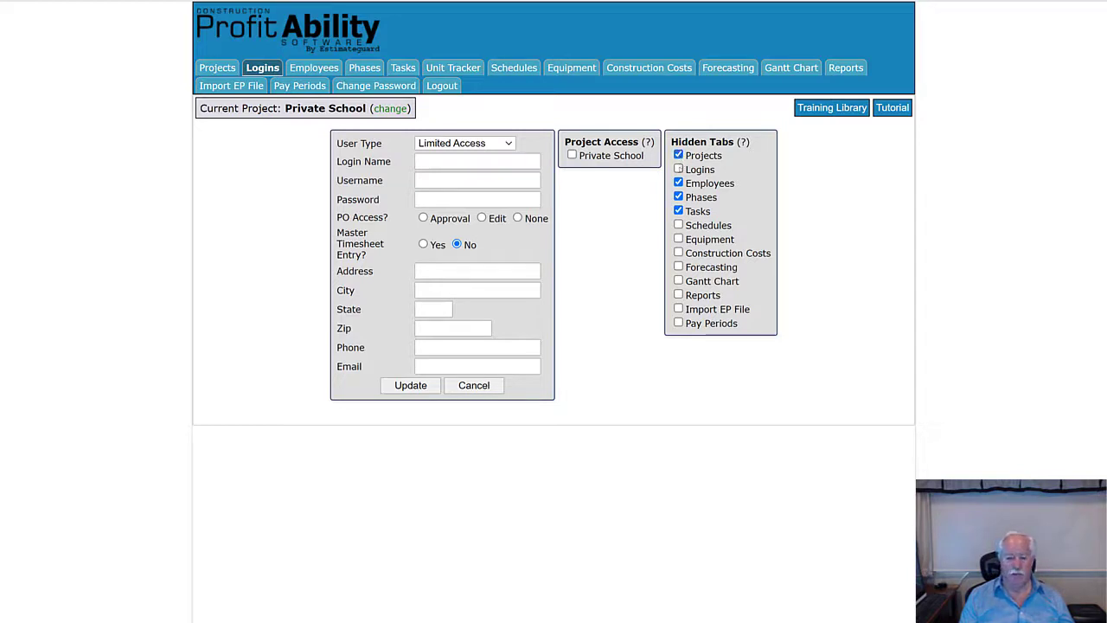
left_click(678, 169)
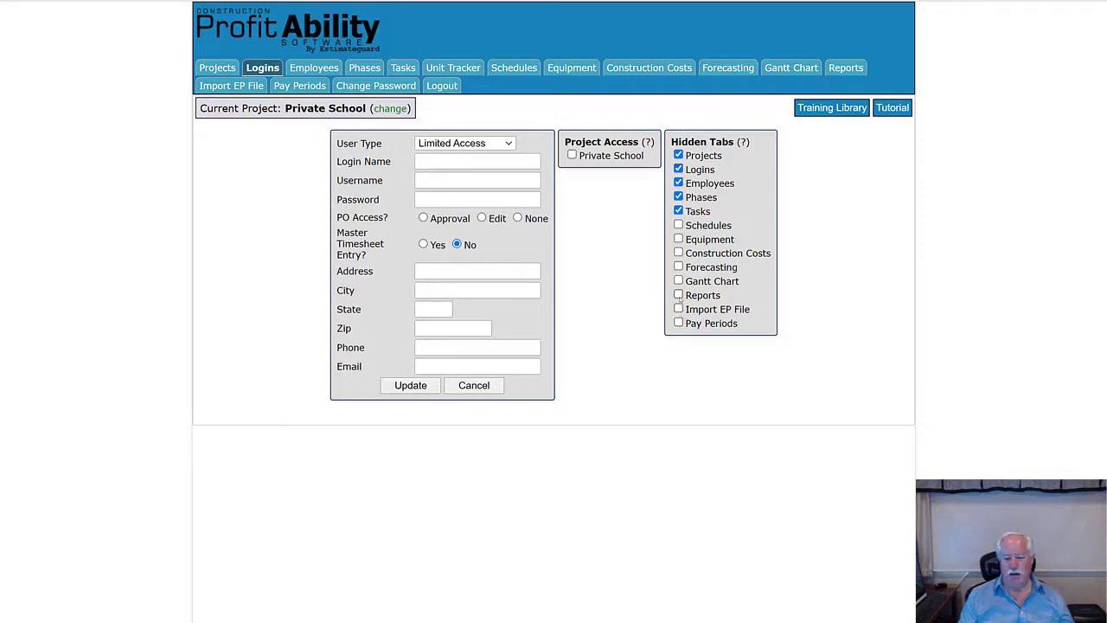
left_click(679, 295)
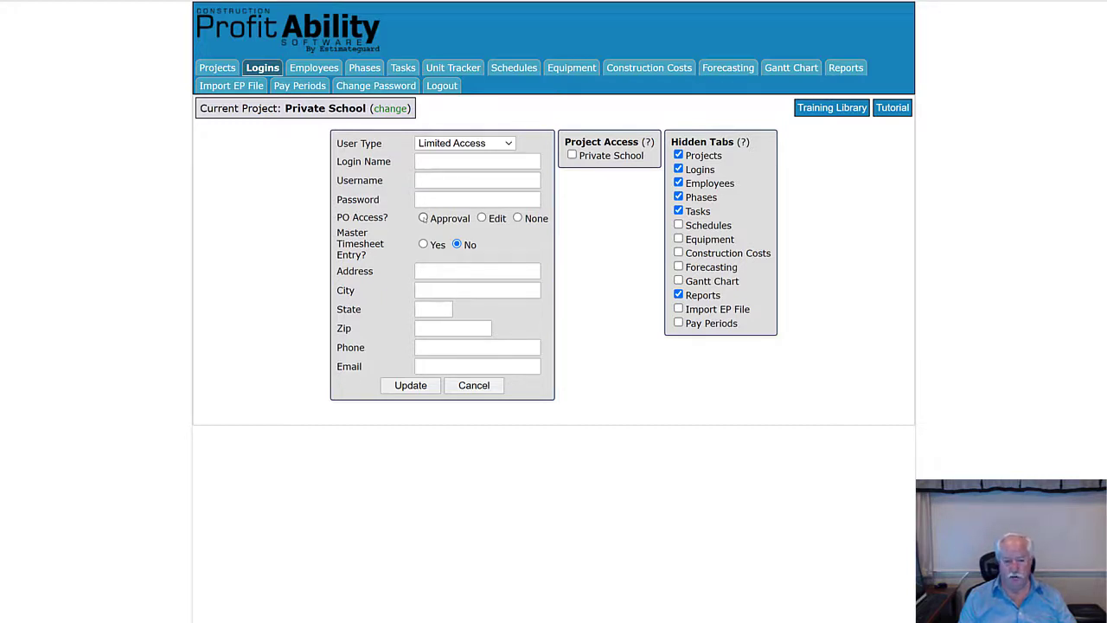
- Leave PO Access at None and set Master Timesheet Entry to Yes
left_click(423, 218)
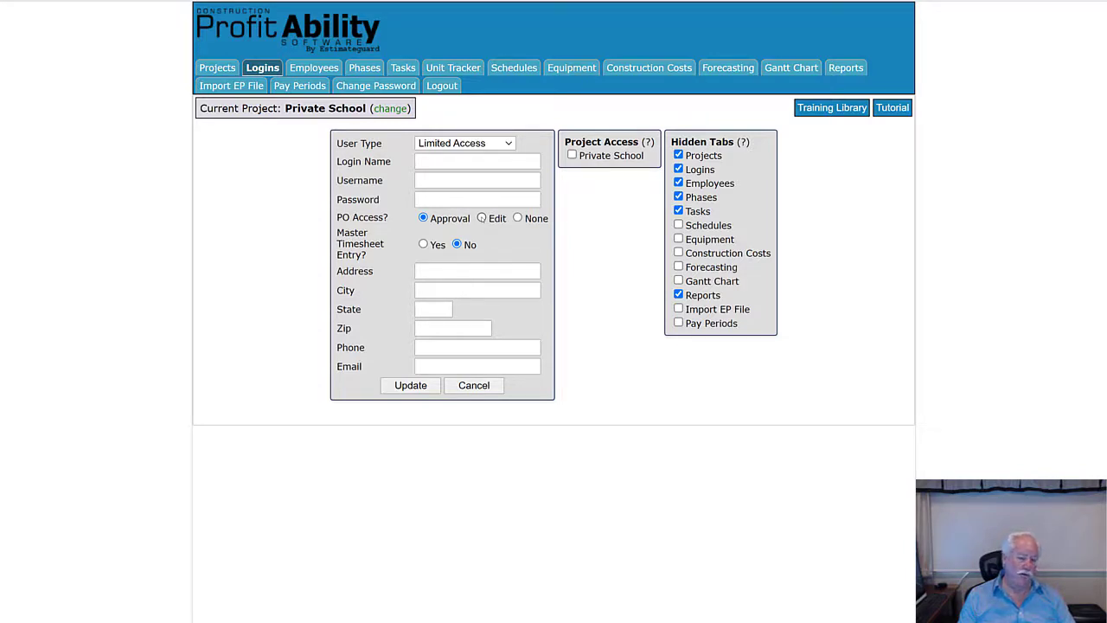
left_click(482, 218)
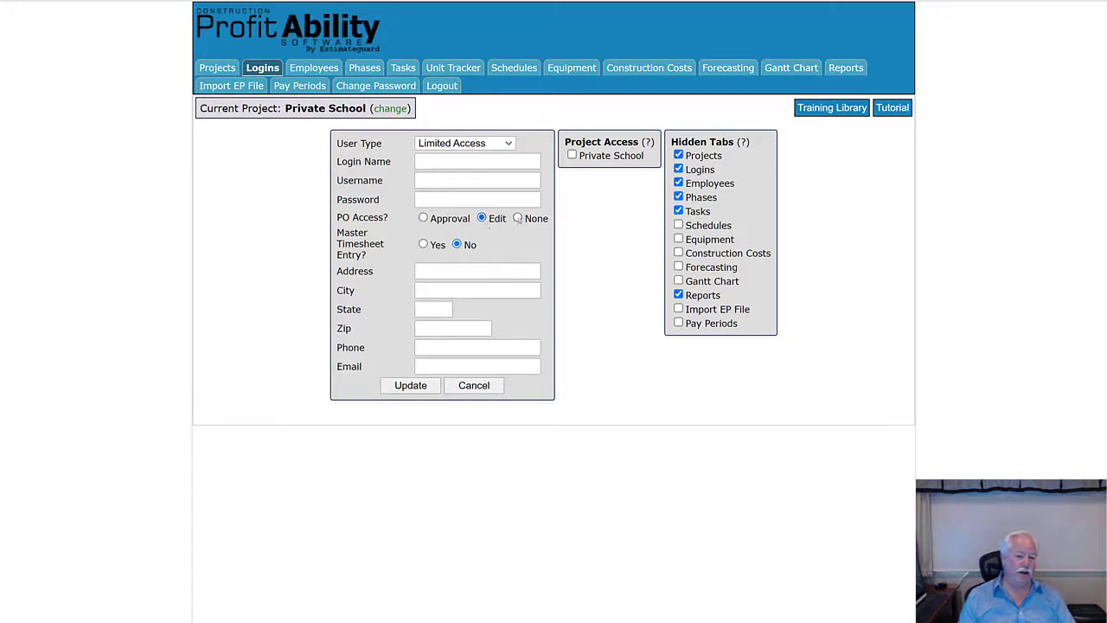
left_click(518, 218)
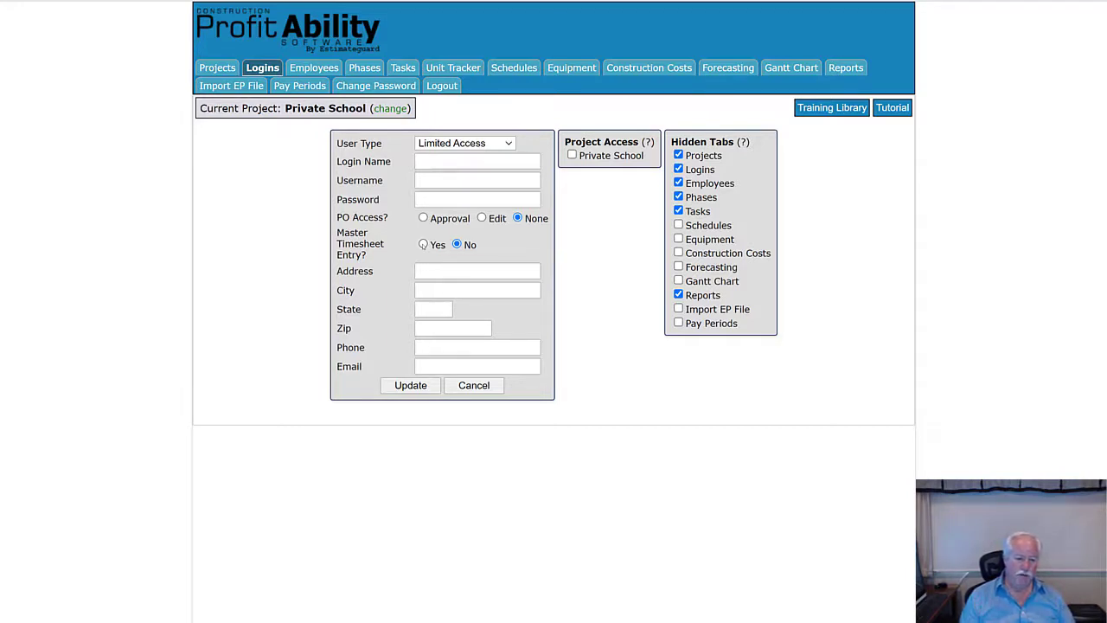
left_click(423, 245)
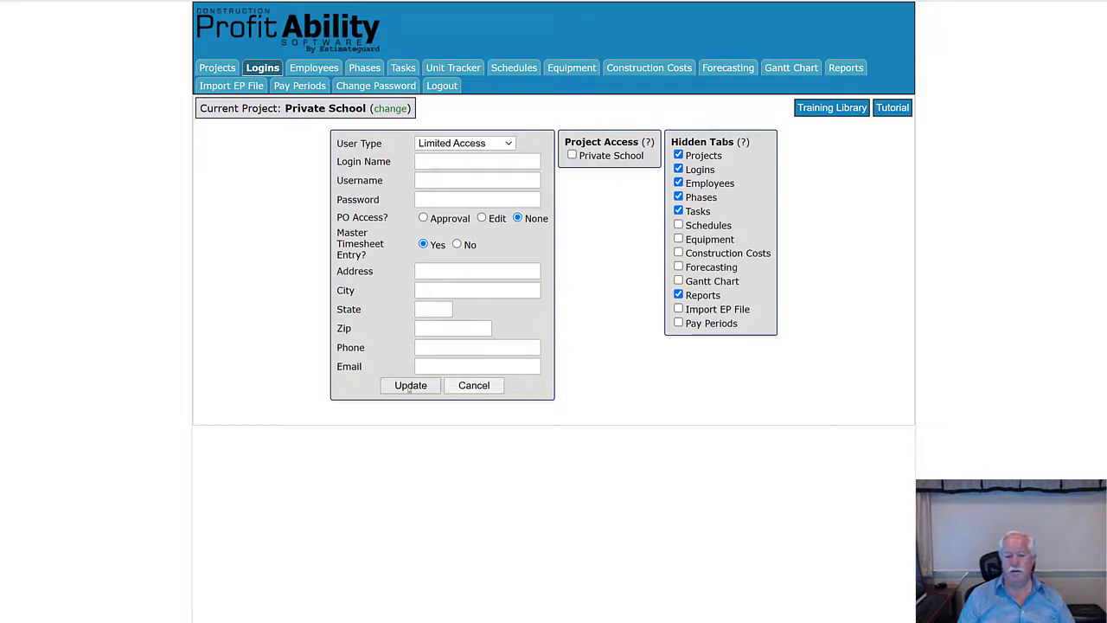
- Enter the employee's full name as the new login's name
left_click(430, 163)
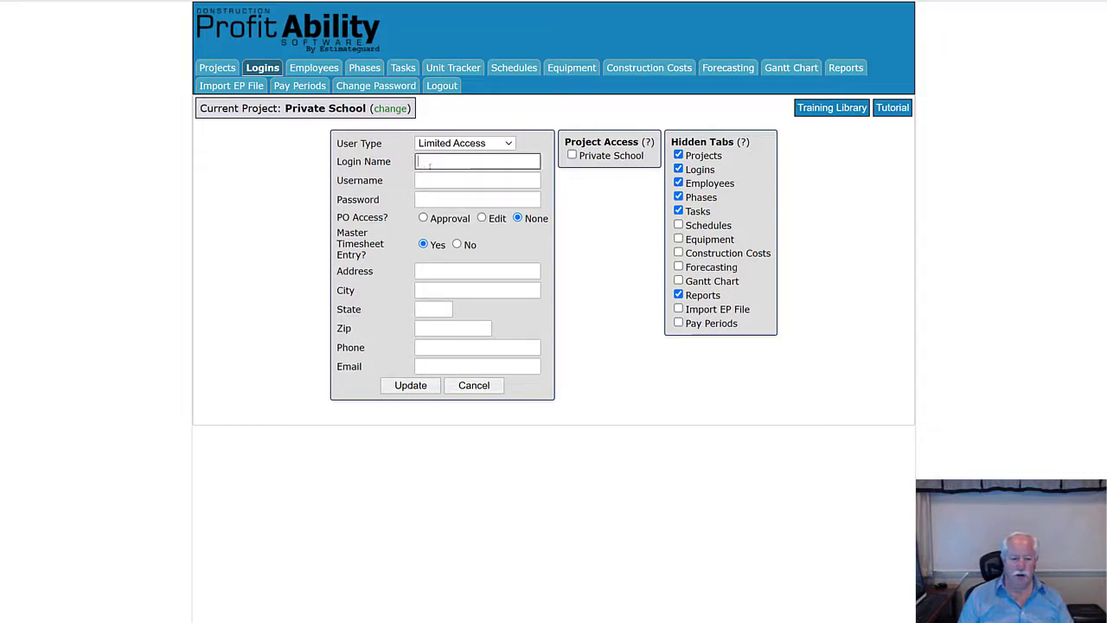
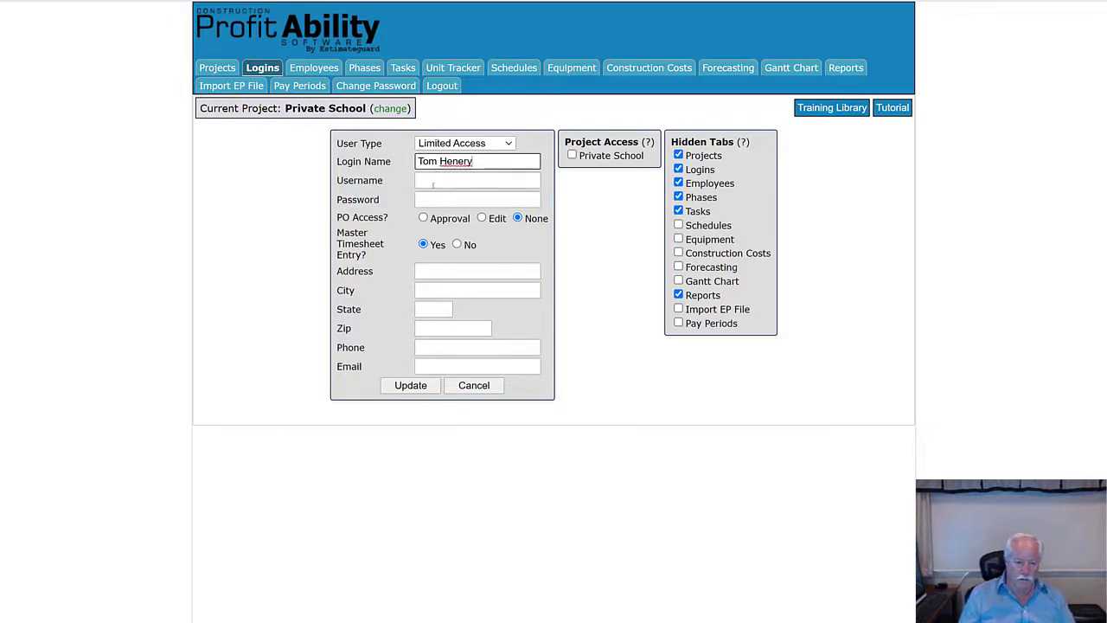
- Fill in the login's username and password
left_click(430, 182)
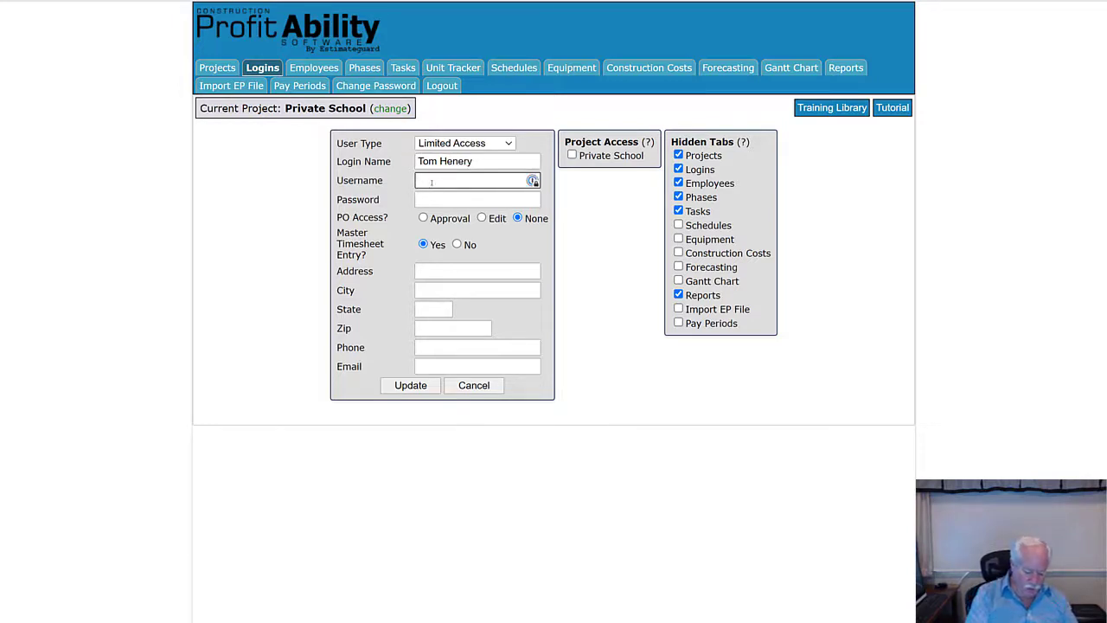
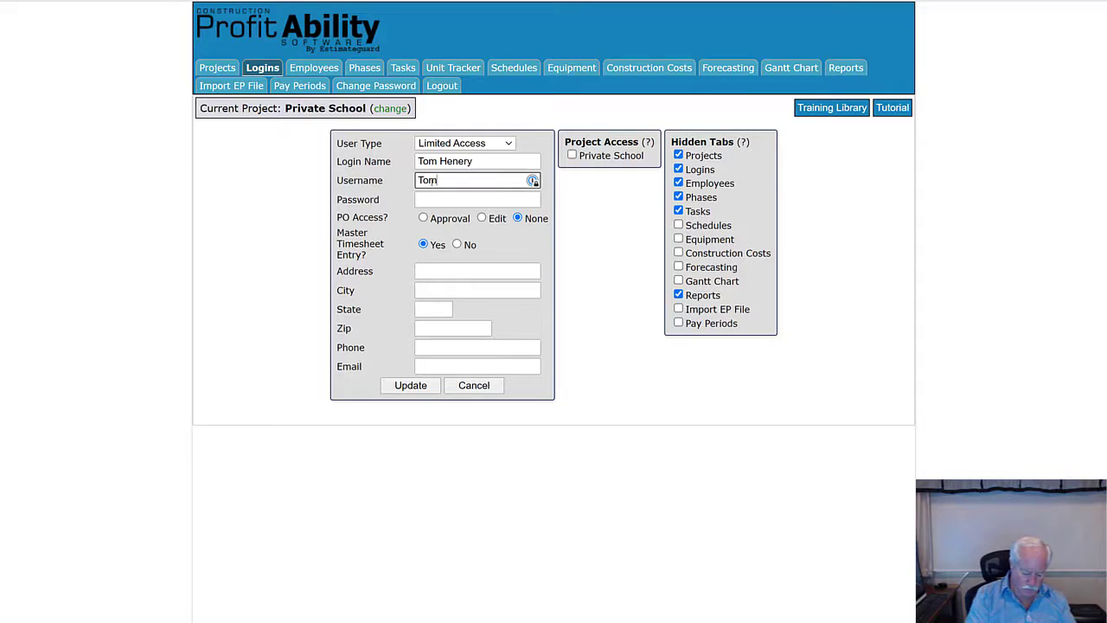
double_click(431, 180)
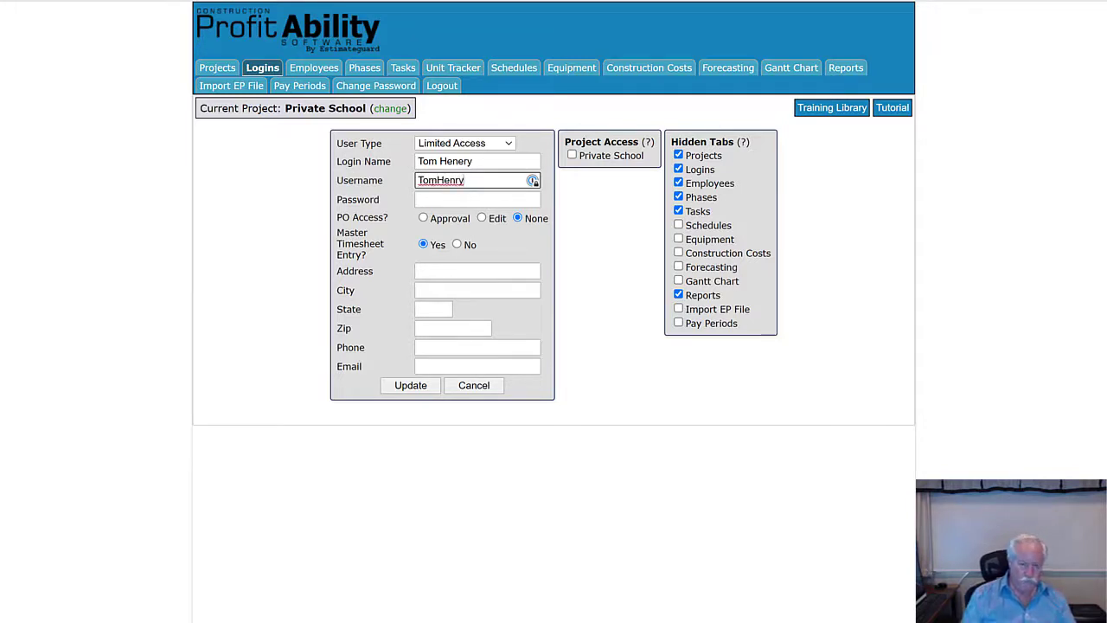
left_click(433, 200)
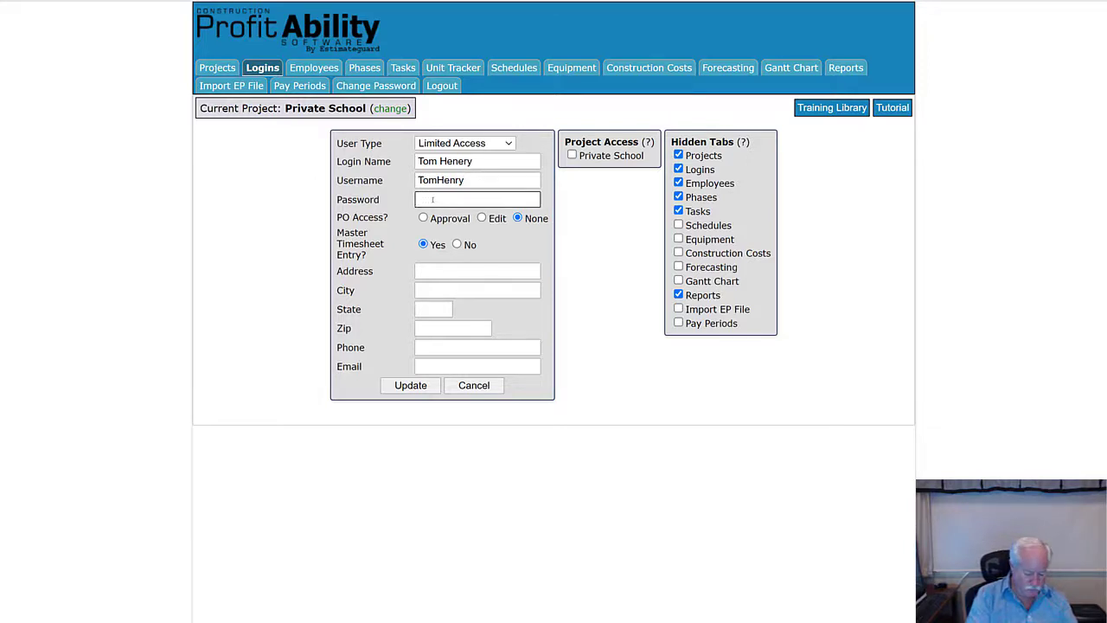
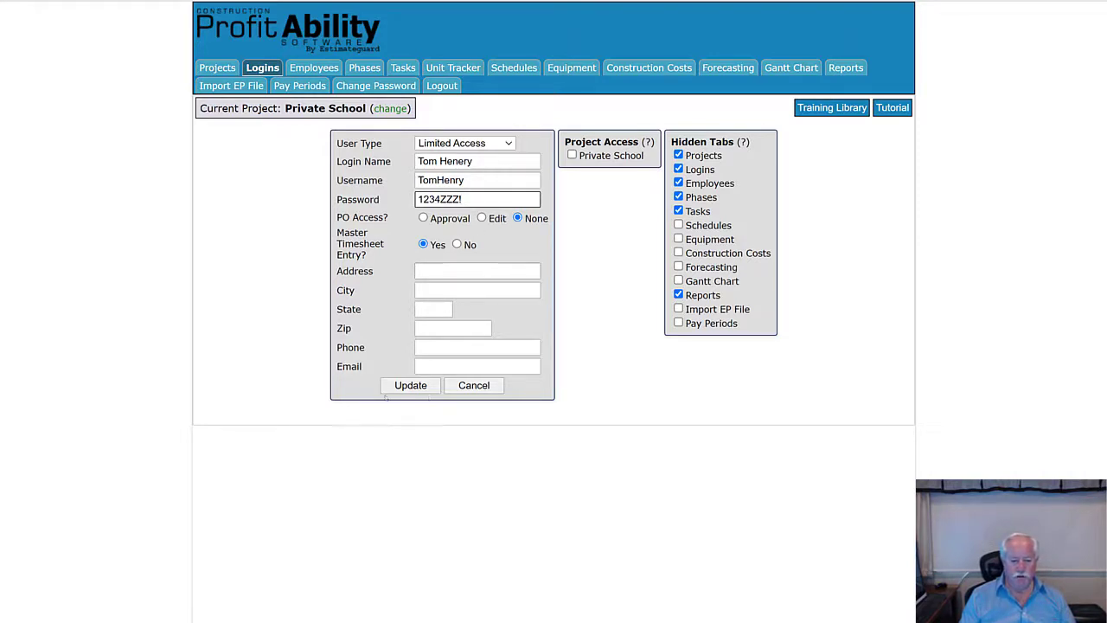
- Save the new login, acknowledge the 'New Login Added' alert, and cancel the blank form
left_click(402, 389)
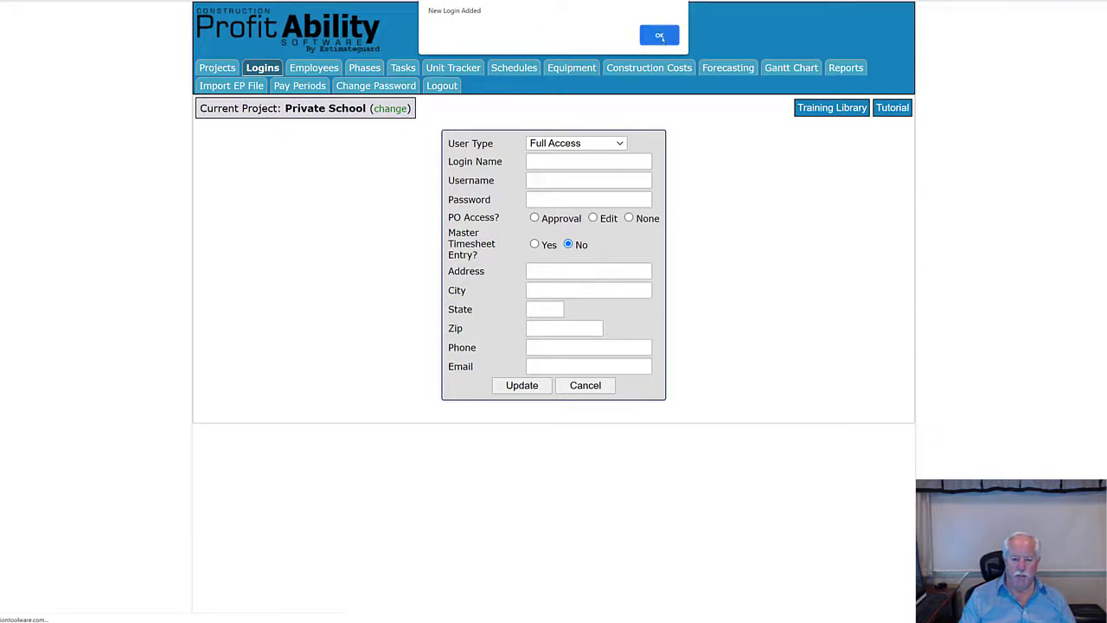
left_click(661, 38)
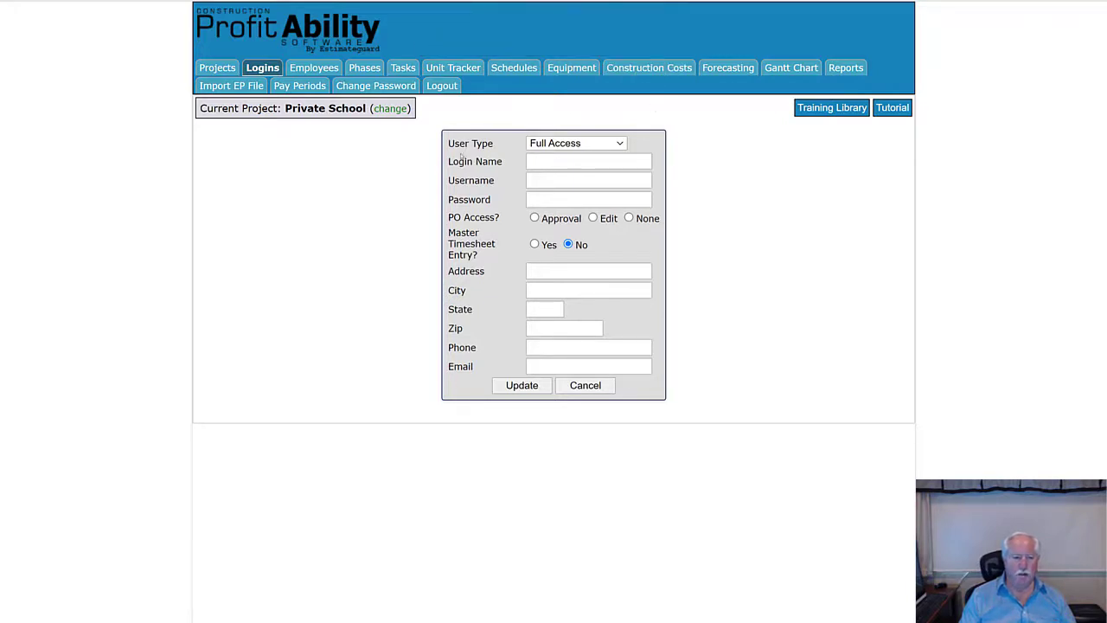
left_click(585, 386)
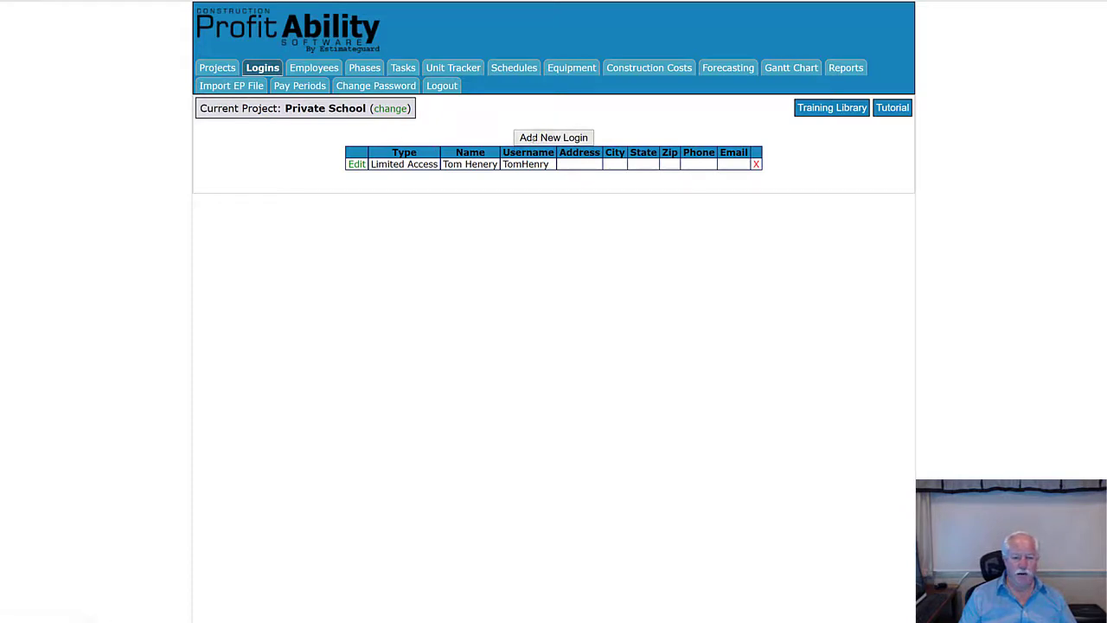
- Begin another blank login form and list its User Type options
left_click(559, 139)
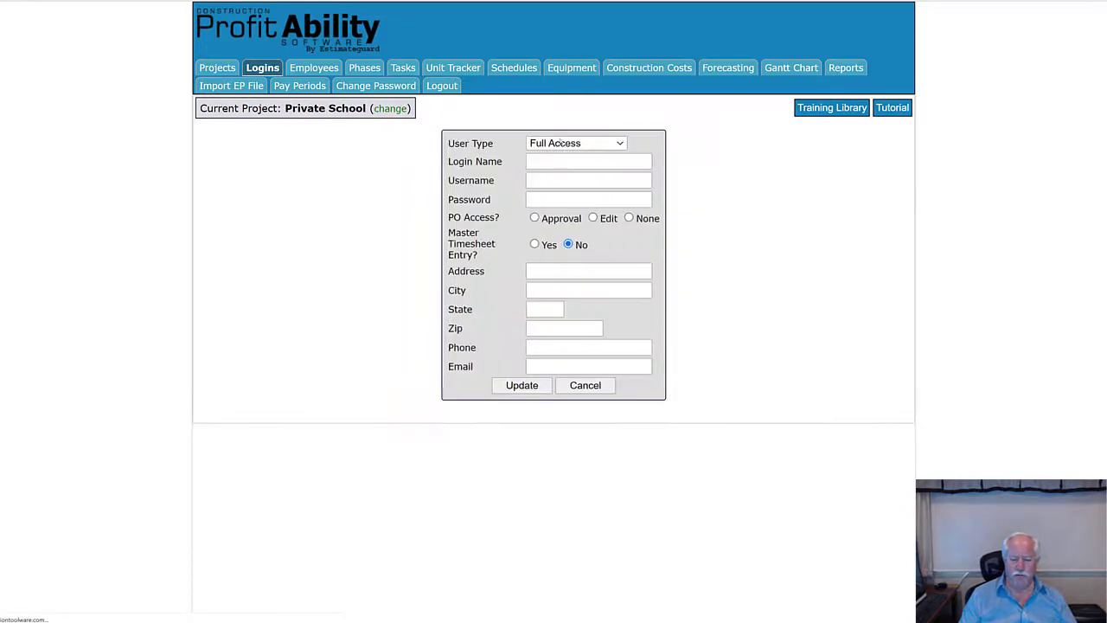
left_click(622, 144)
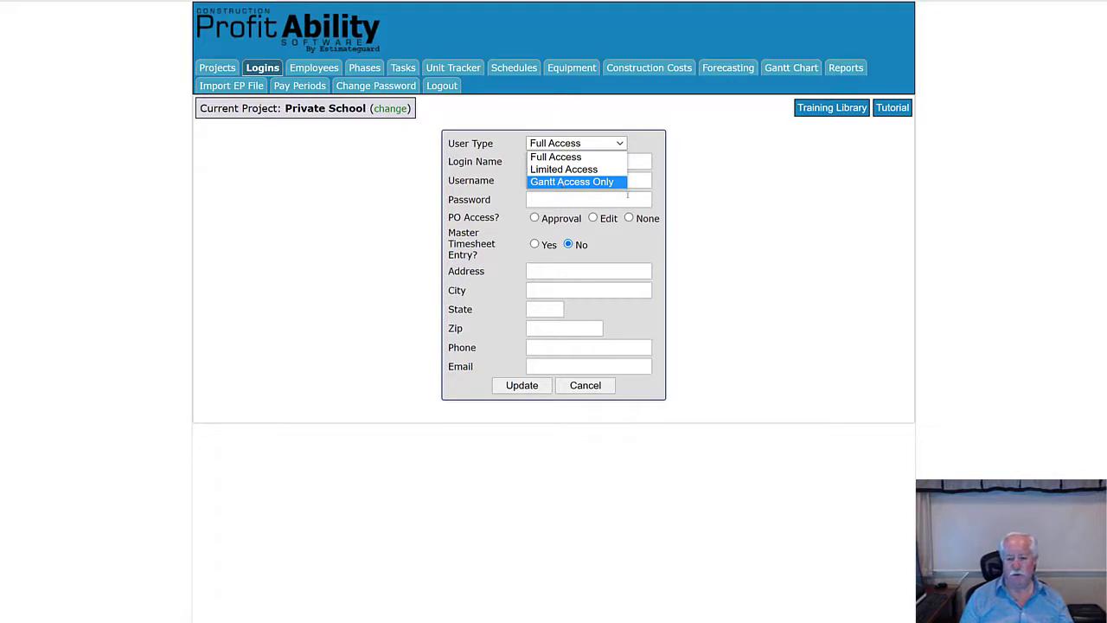
- Cancel the blank login form to return to the Logins list
left_click(601, 387)
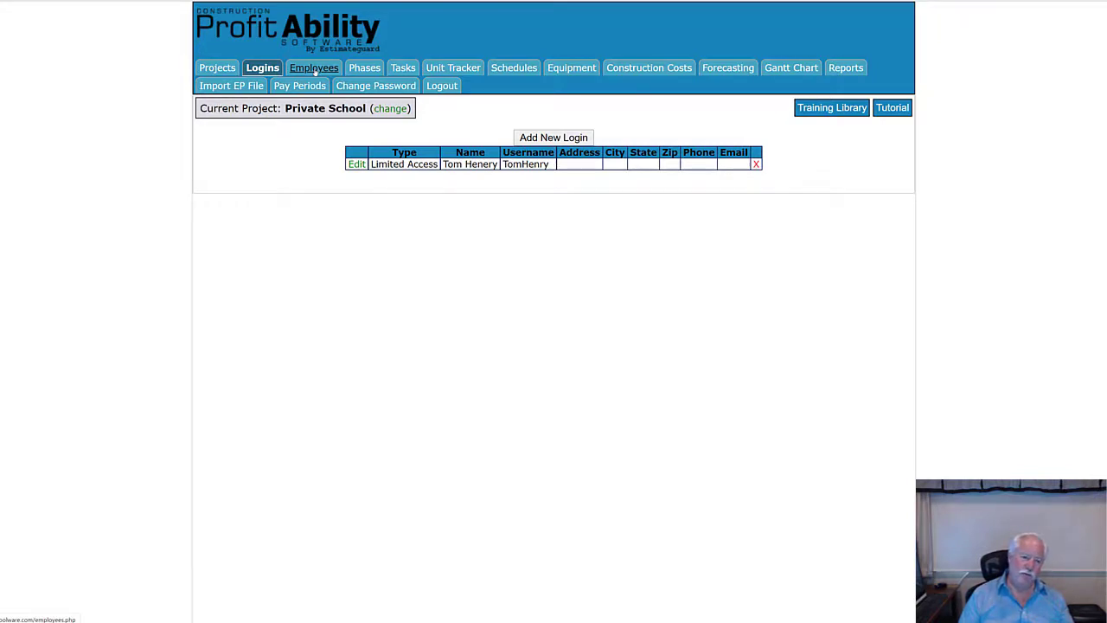
- Create a new active employee under Employees and enter the employee's last and first names
left_click(315, 69)
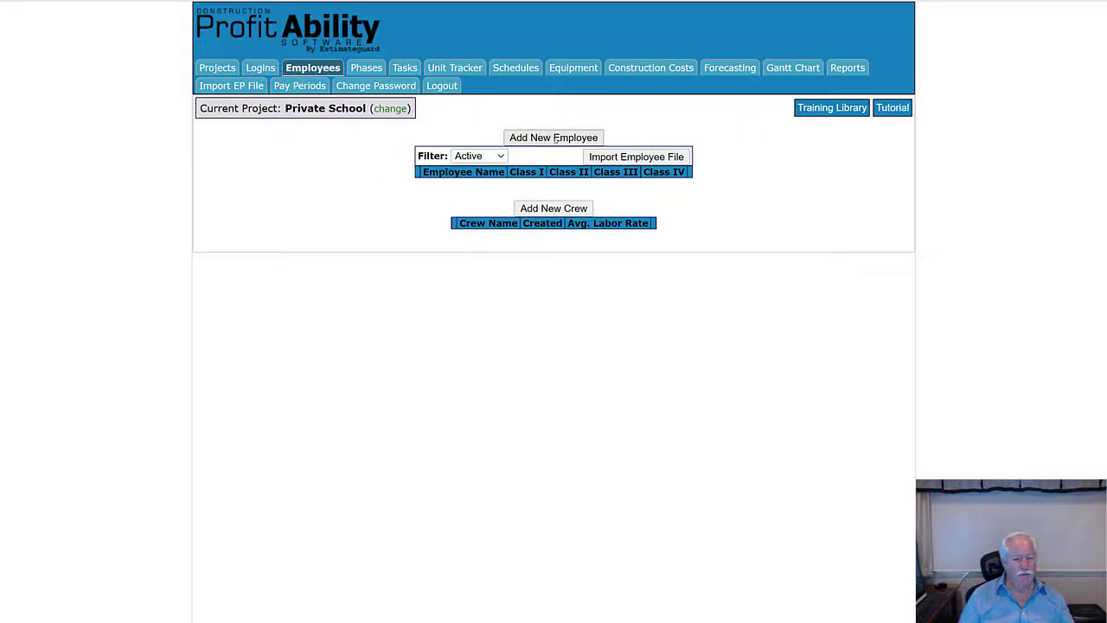
left_click(556, 139)
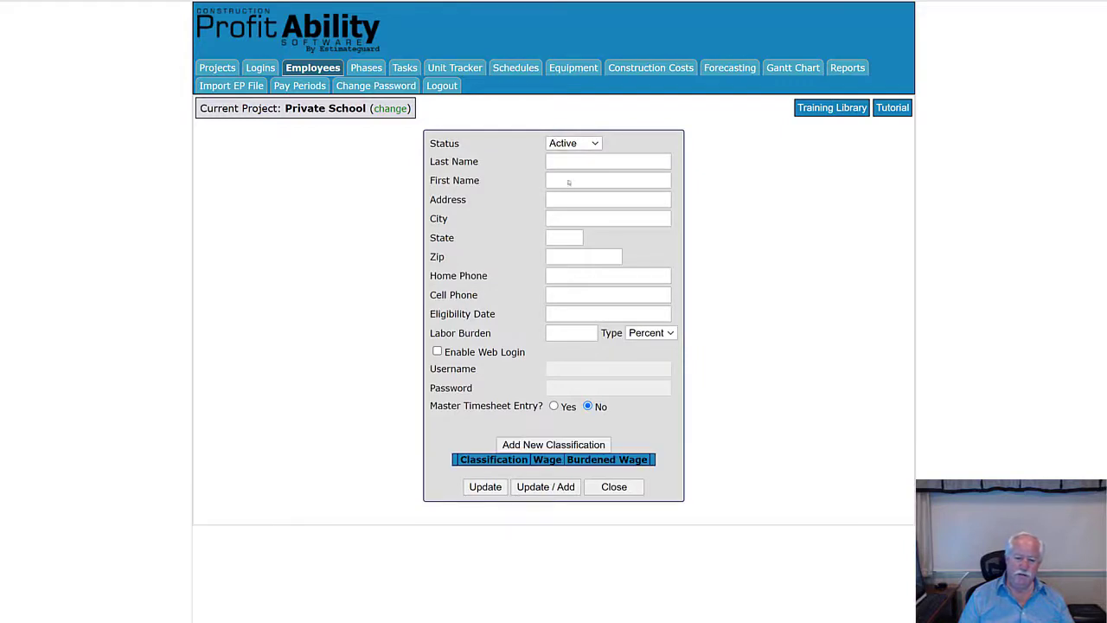
left_click(553, 163)
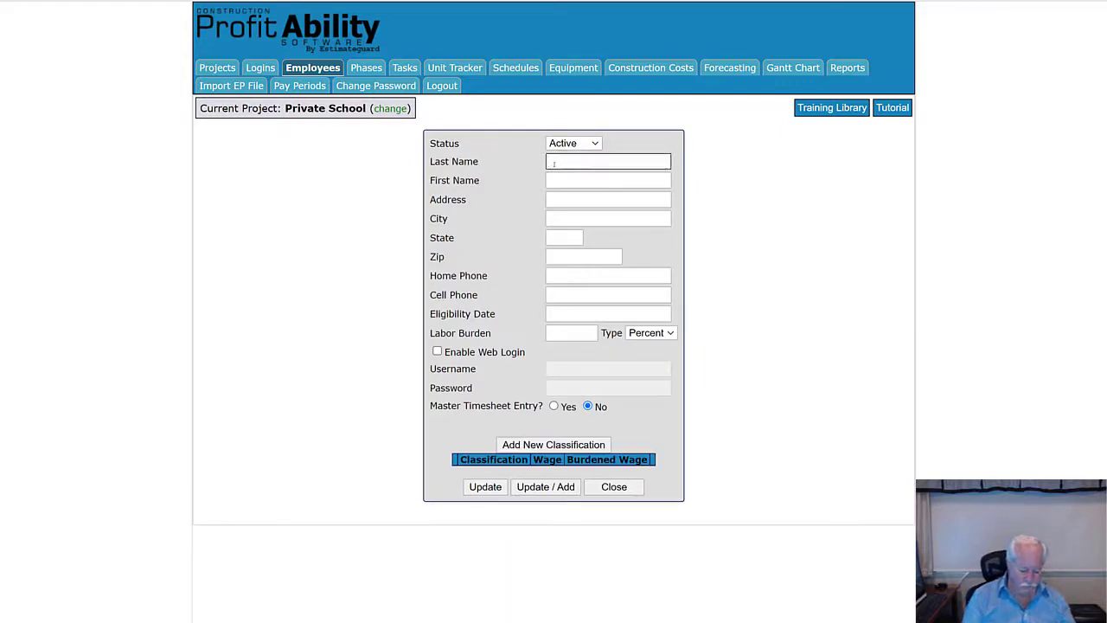
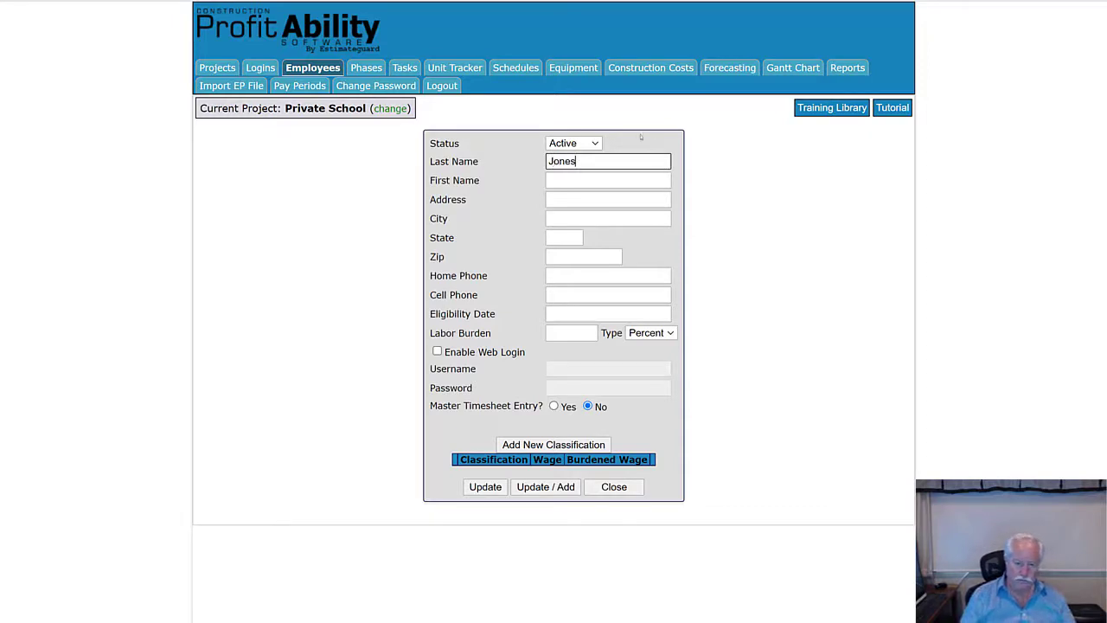
left_click(569, 184)
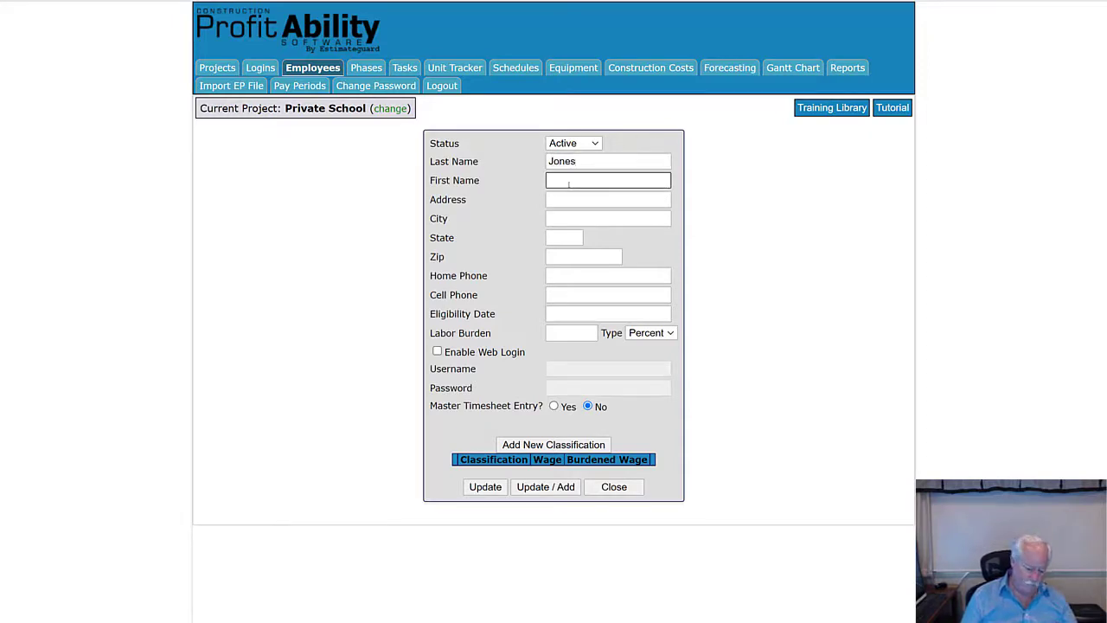
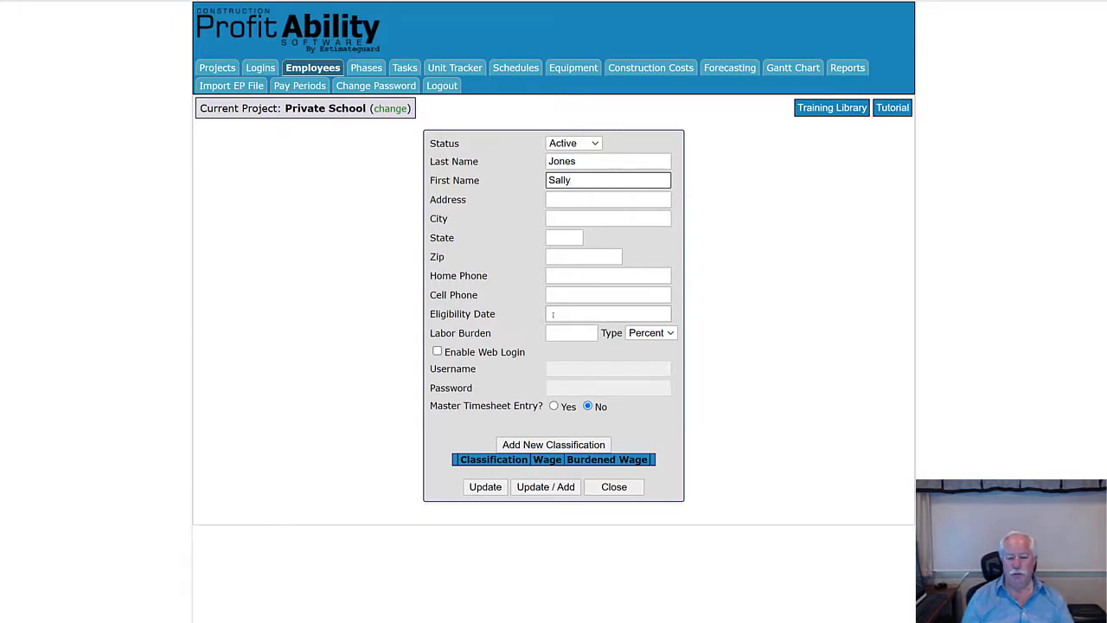
left_click(552, 314)
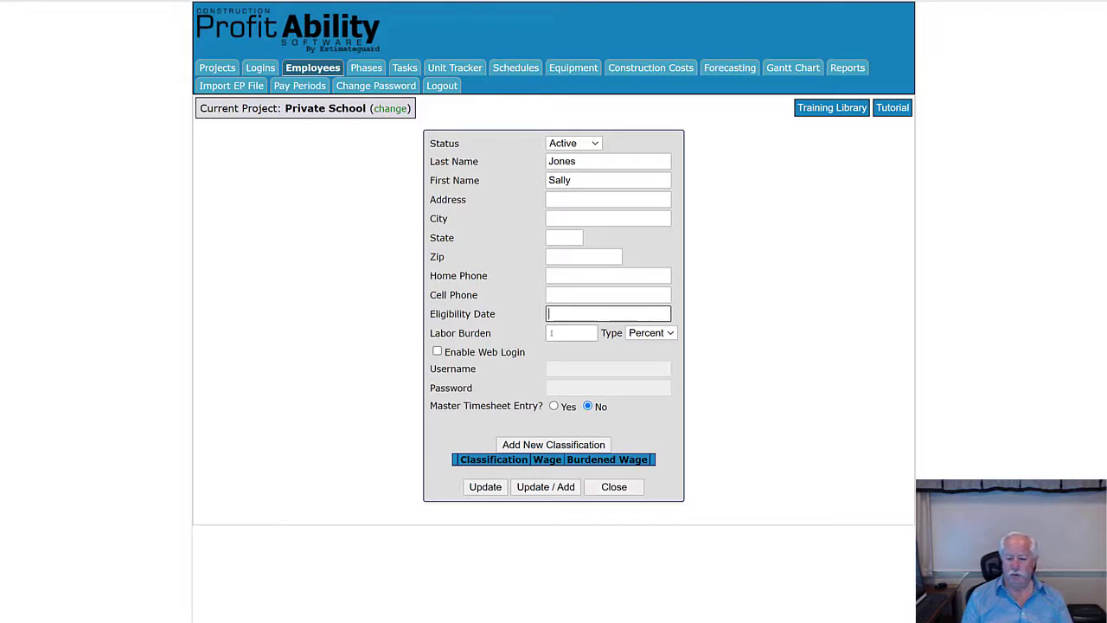
left_click(551, 333)
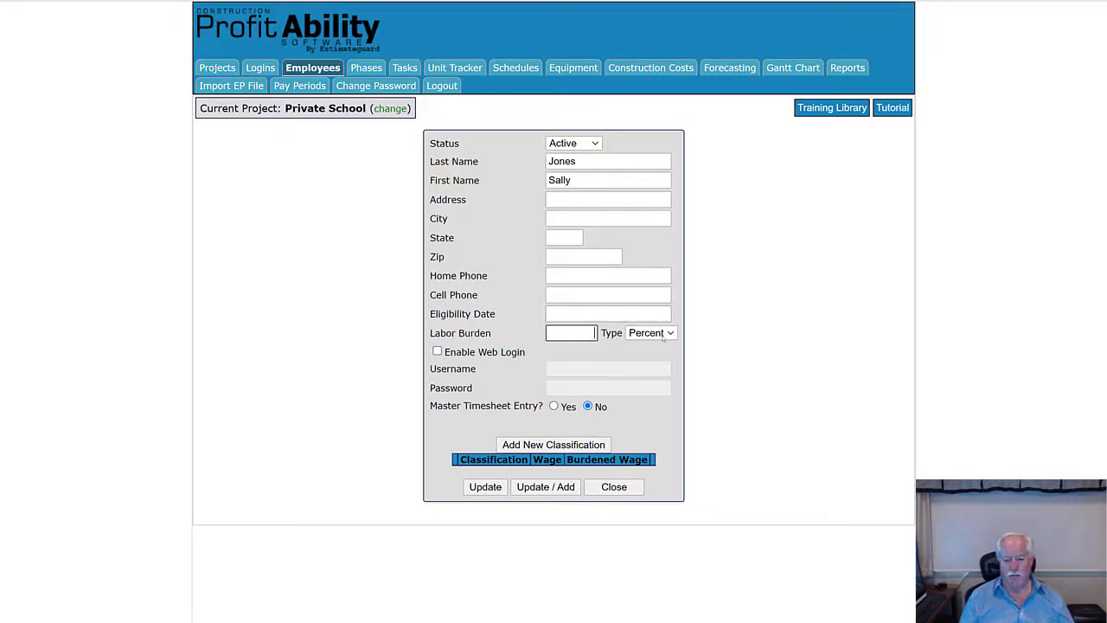
- Keep Labor Burden Type as Percent and enter a labor burden of 35
left_click(671, 333)
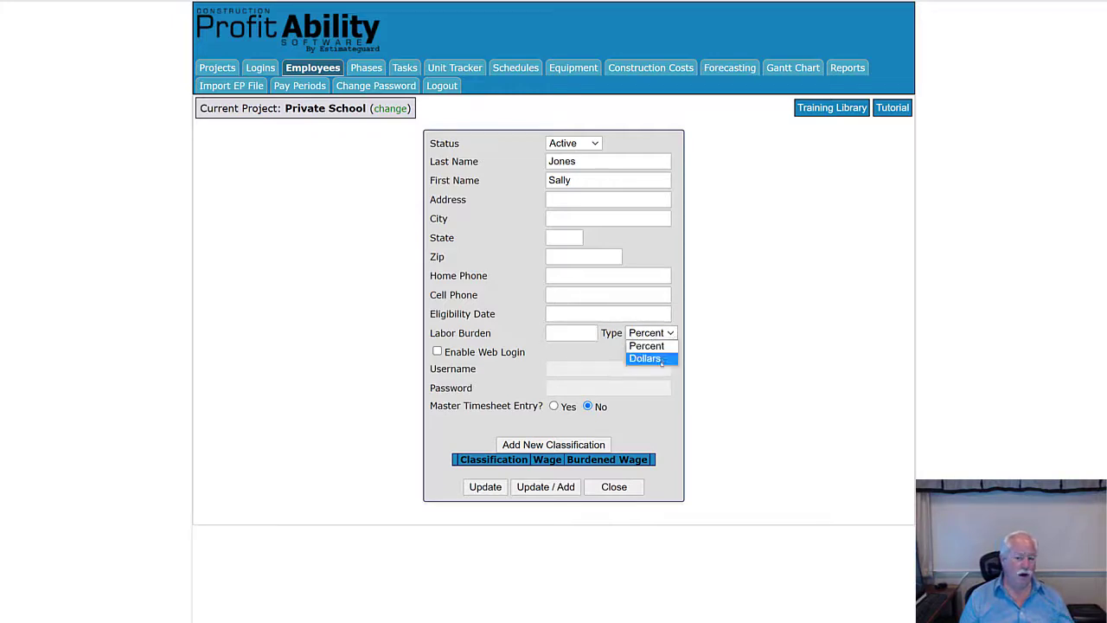
left_click(657, 346)
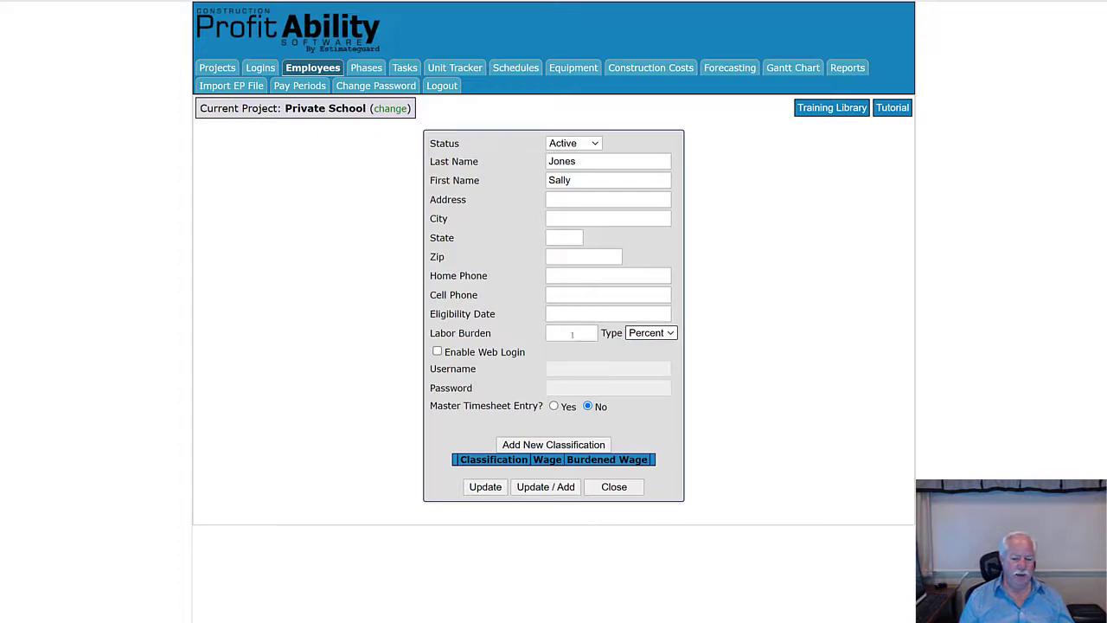
left_click(572, 333)
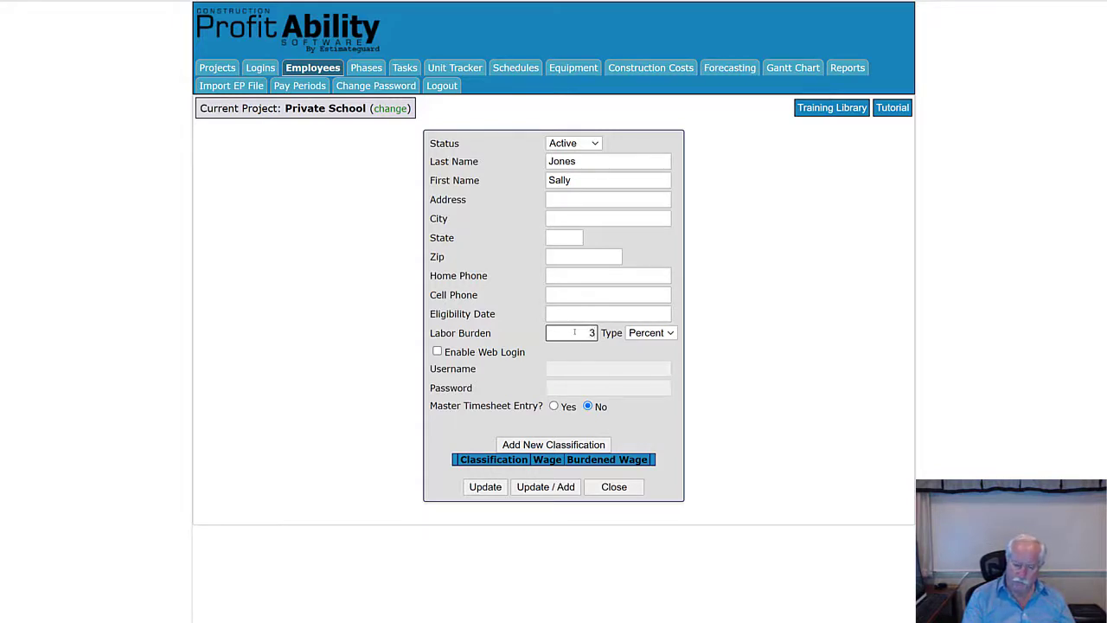
type("35")
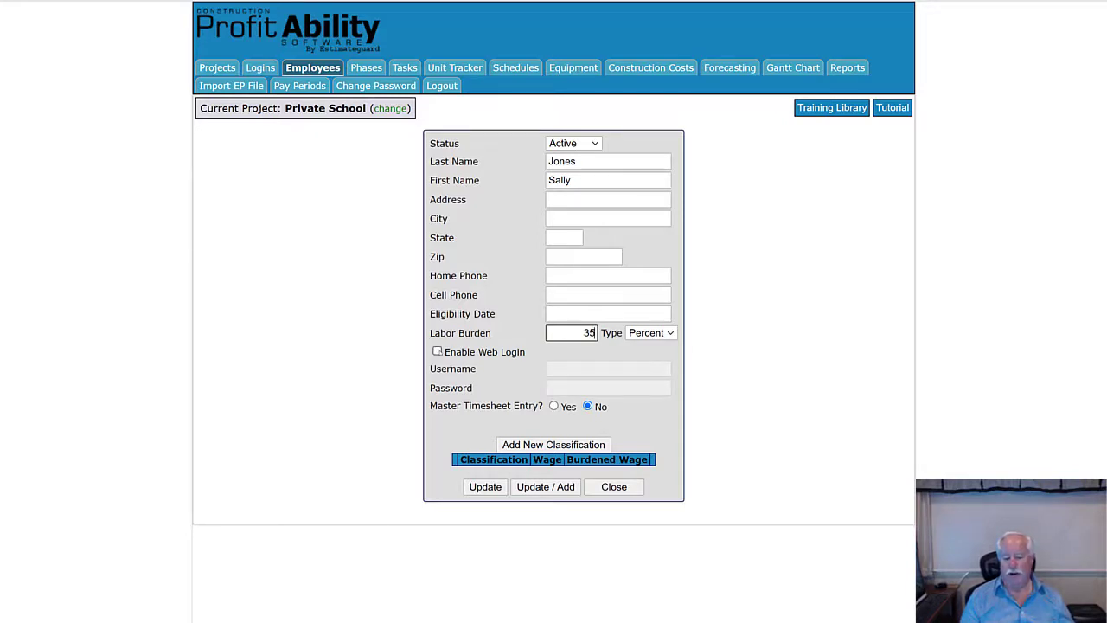
- Enable web login with the employee's username and password, then start a new pay classification
left_click(438, 351)
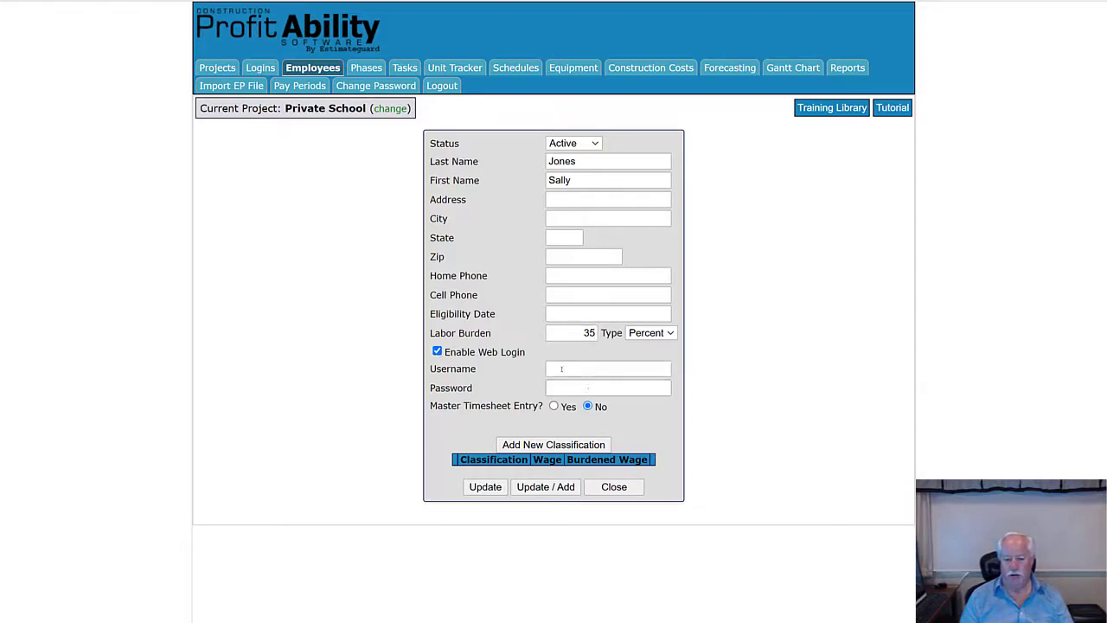
left_click(562, 368)
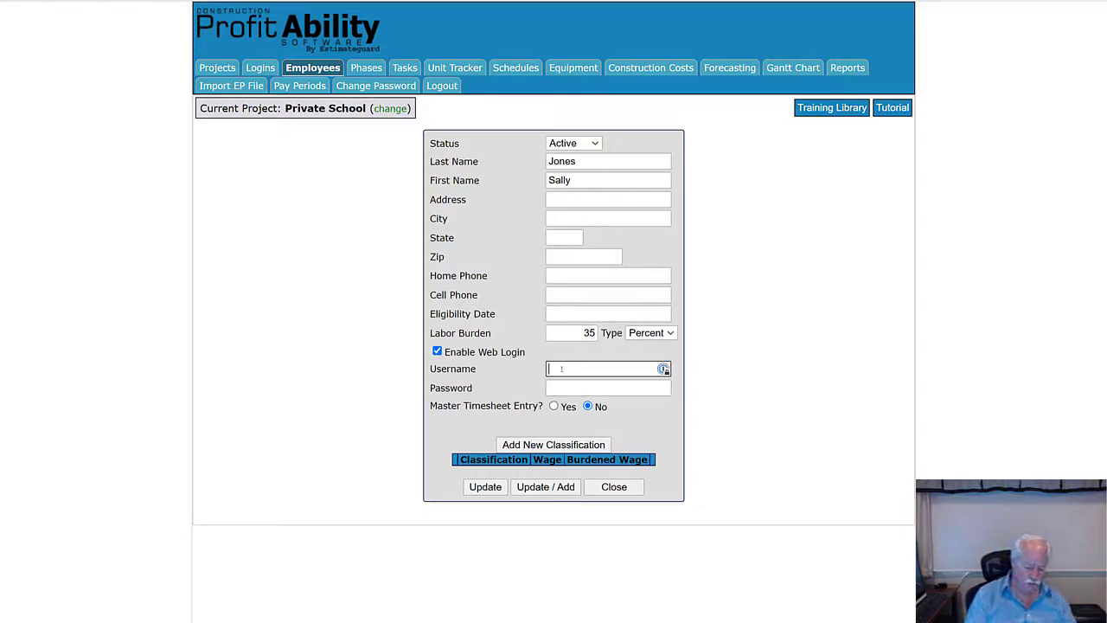
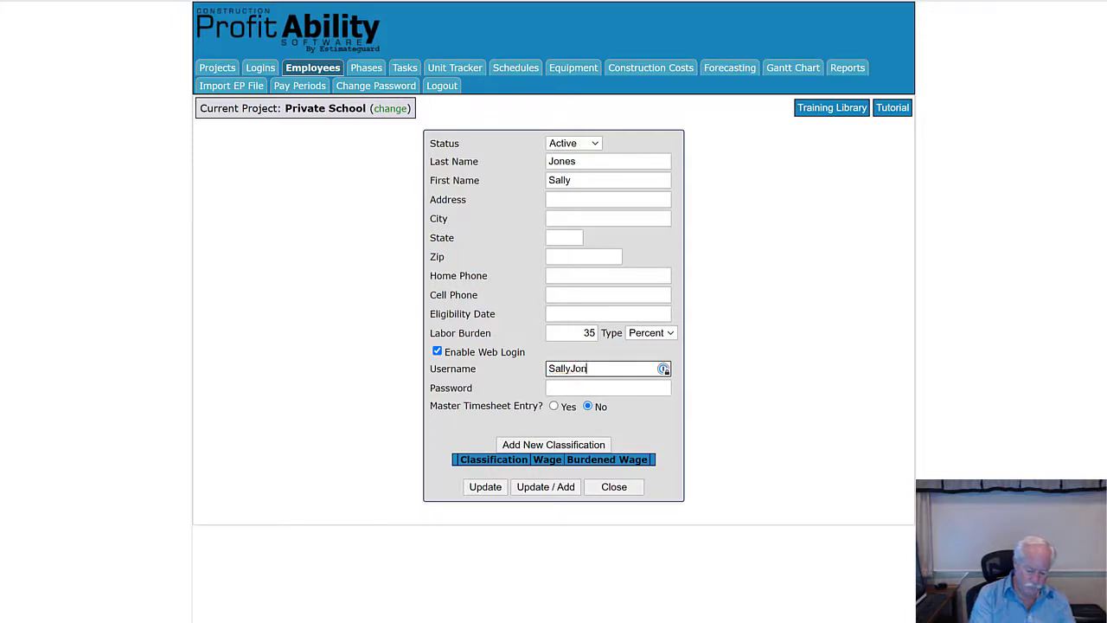
left_click(564, 387)
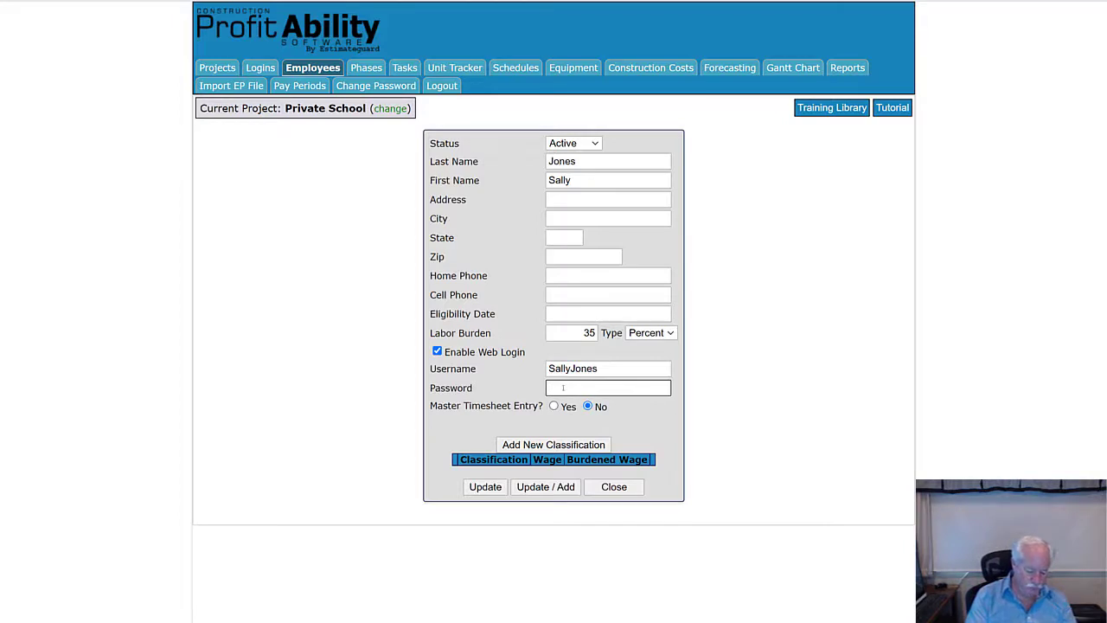
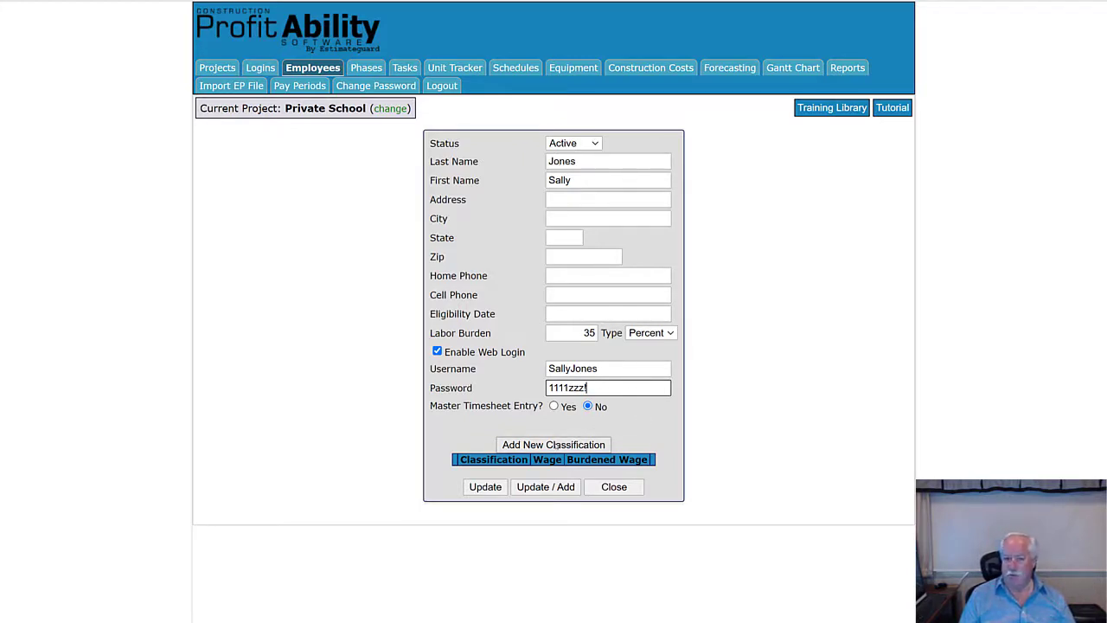
left_click(556, 445)
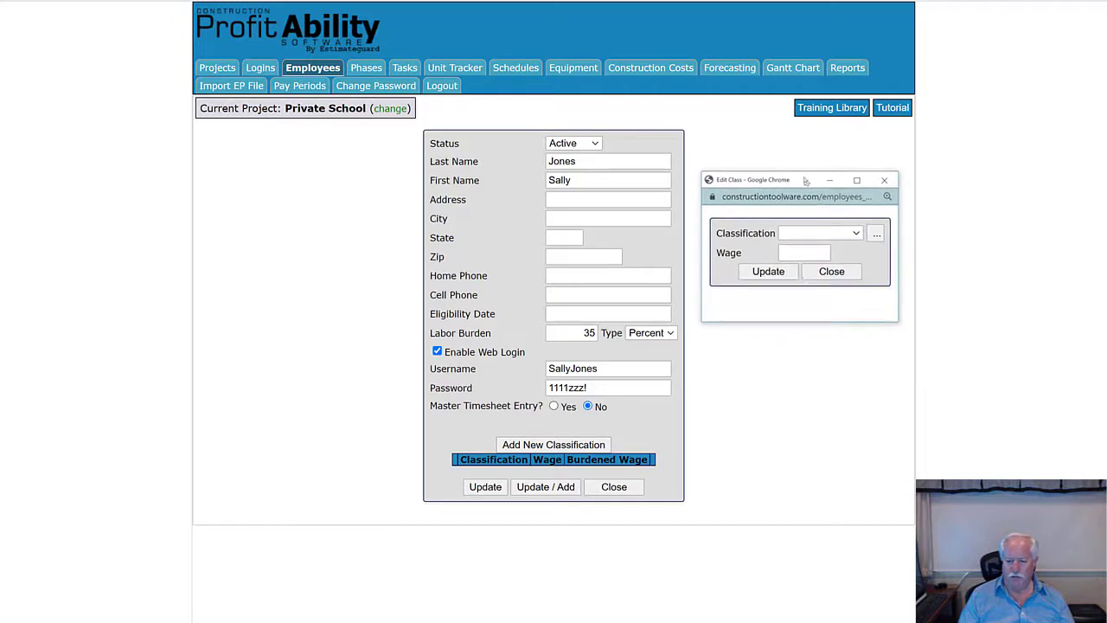
- Set the Edit Class classification to Apprentice IV with a wage of 15.00
left_click(822, 232)
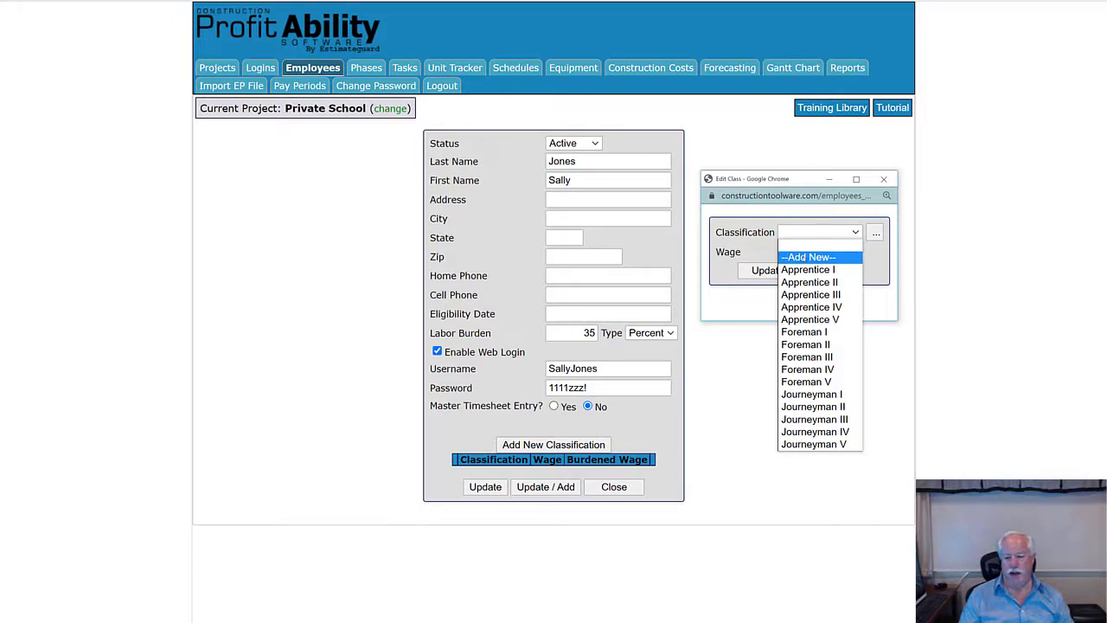
left_click(804, 257)
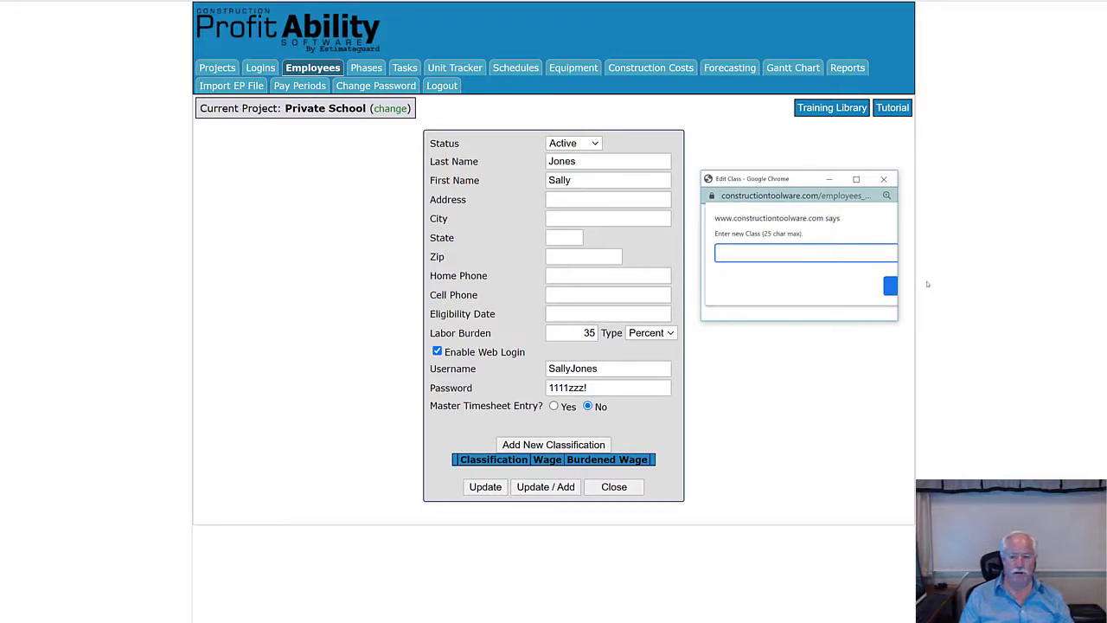
left_click(891, 288)
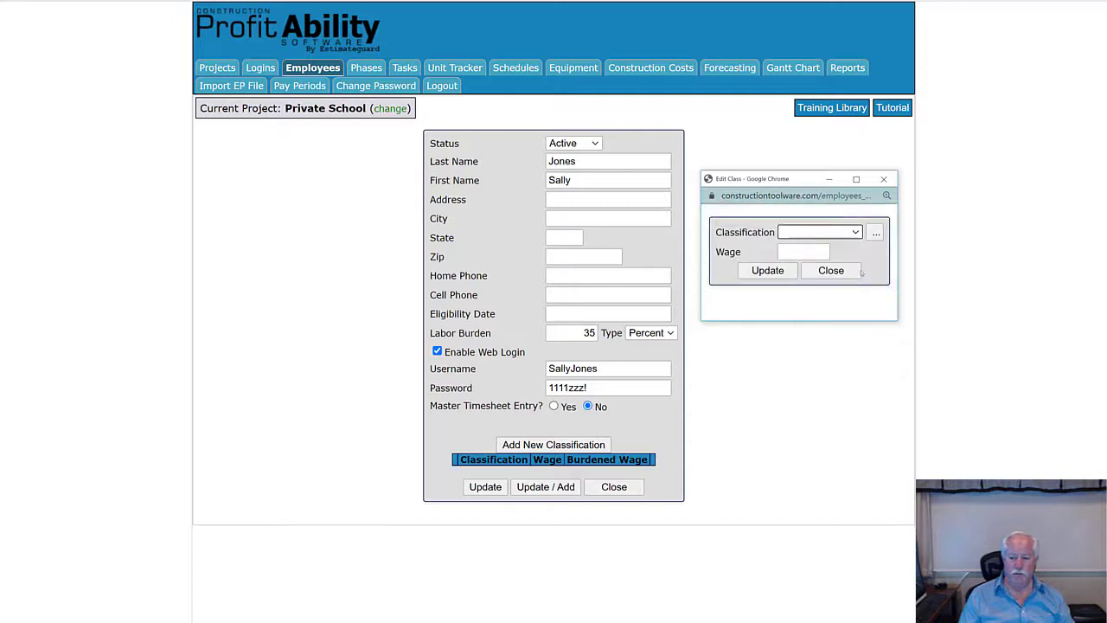
left_click(803, 231)
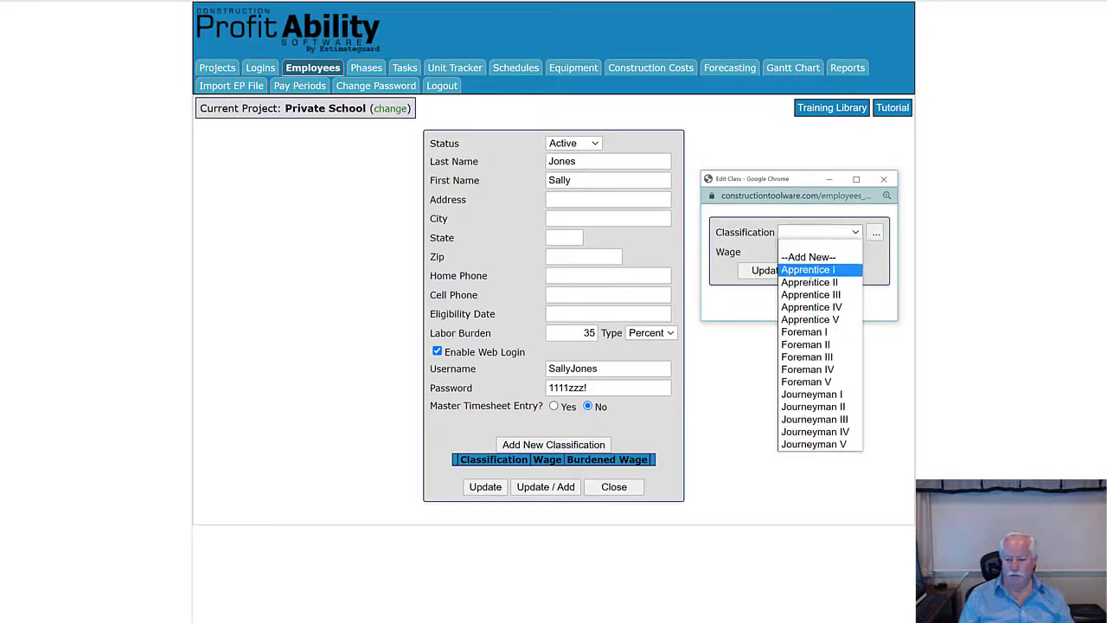
left_click(809, 308)
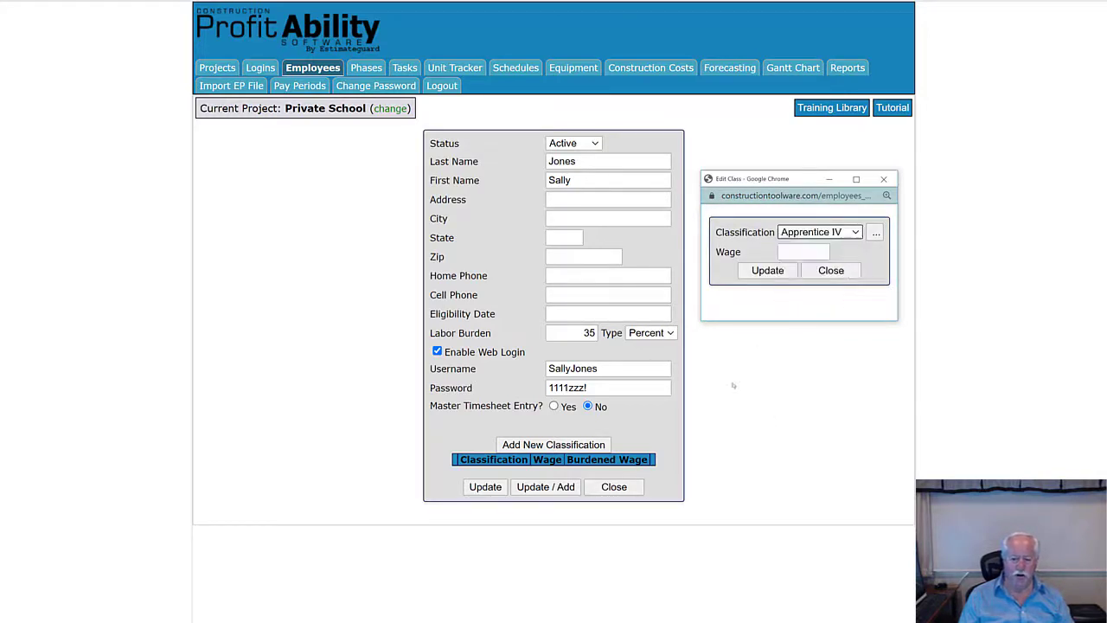
left_click(801, 252)
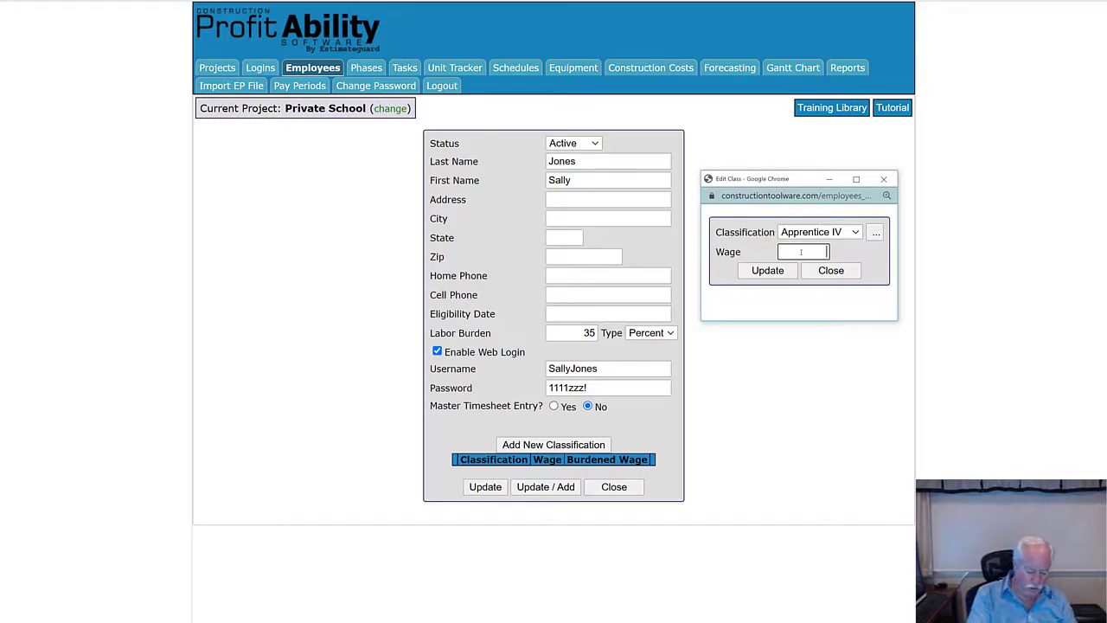
type("15")
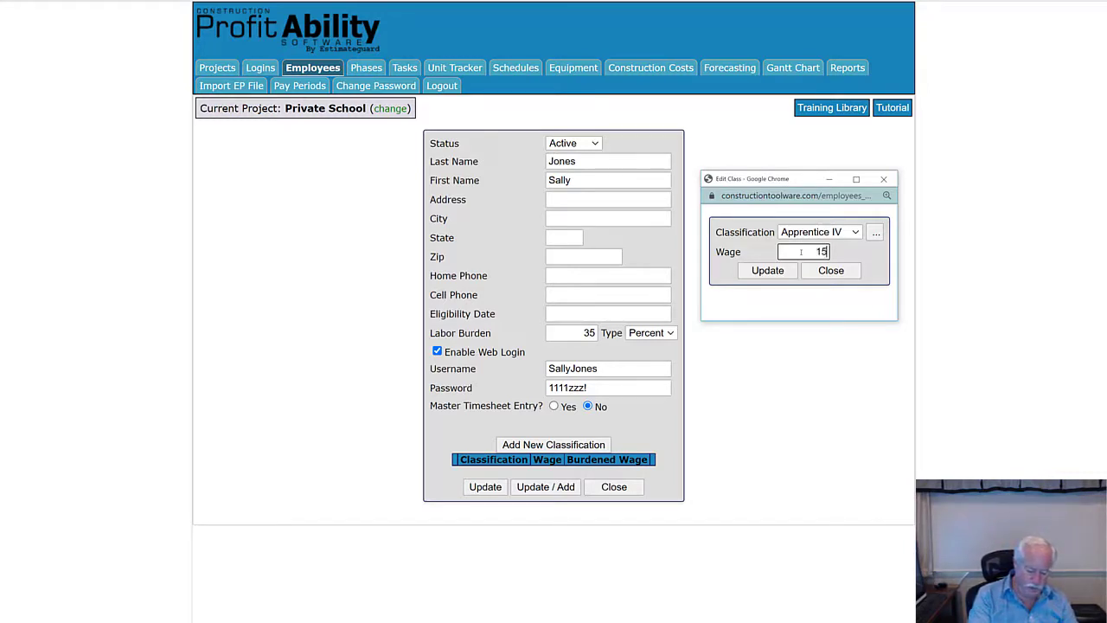
type(".00")
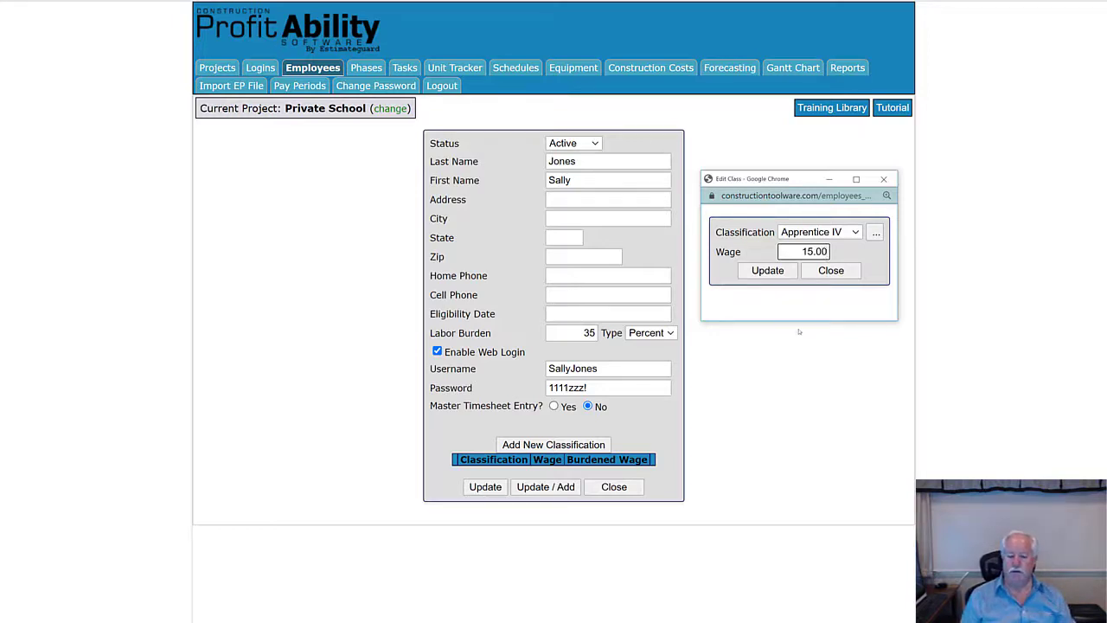
- Save the Apprentice IV 15.00 class and employee record, then delete the blank employee row
left_click(769, 272)
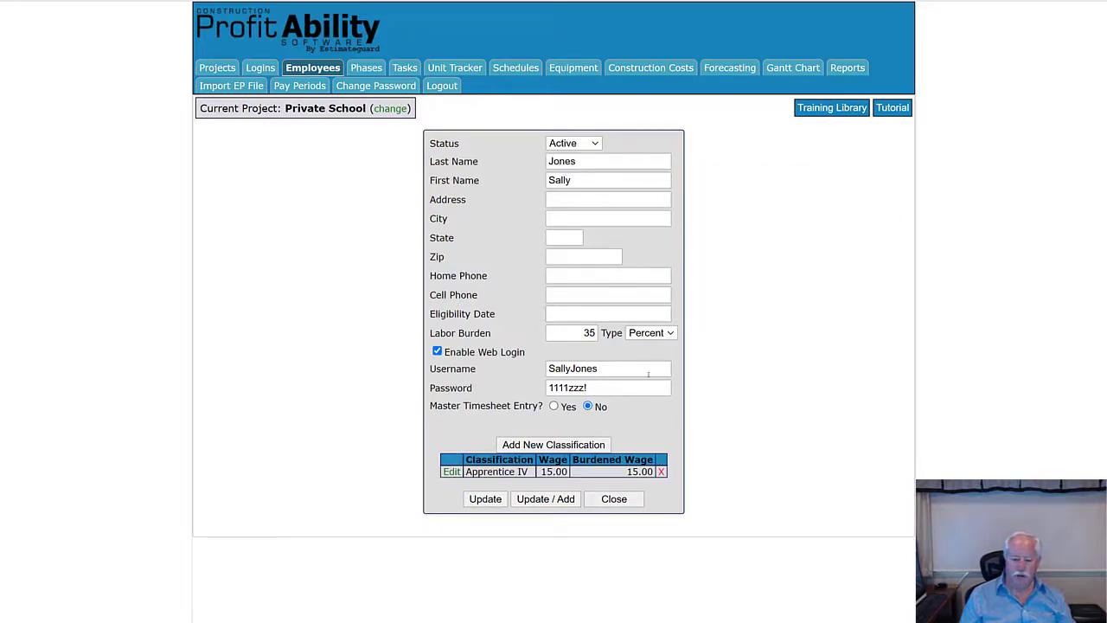
left_click(545, 499)
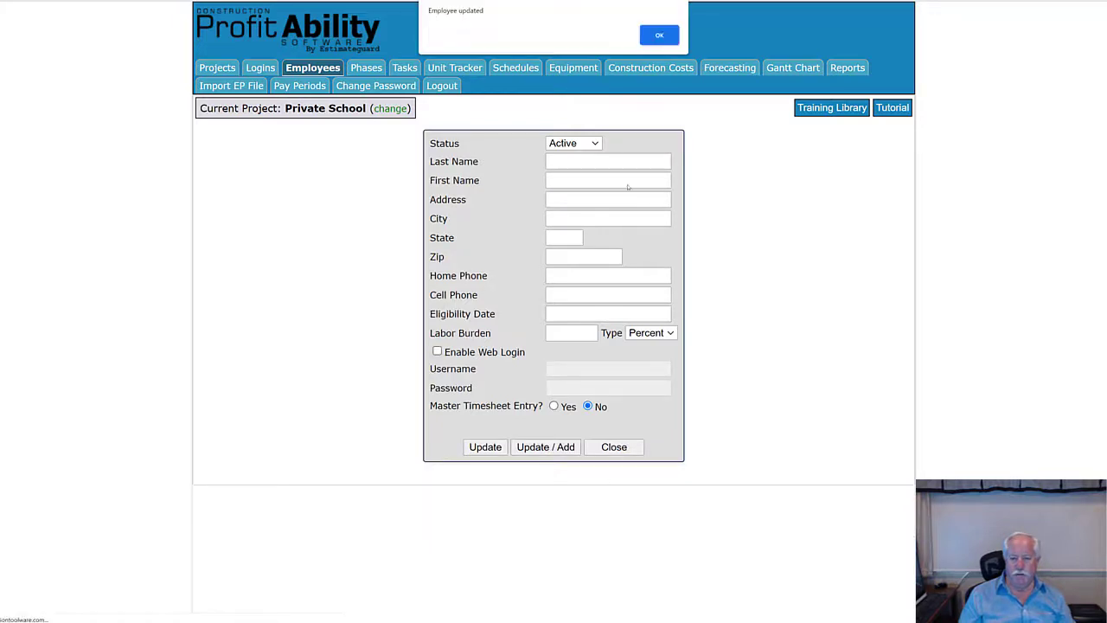
left_click(659, 34)
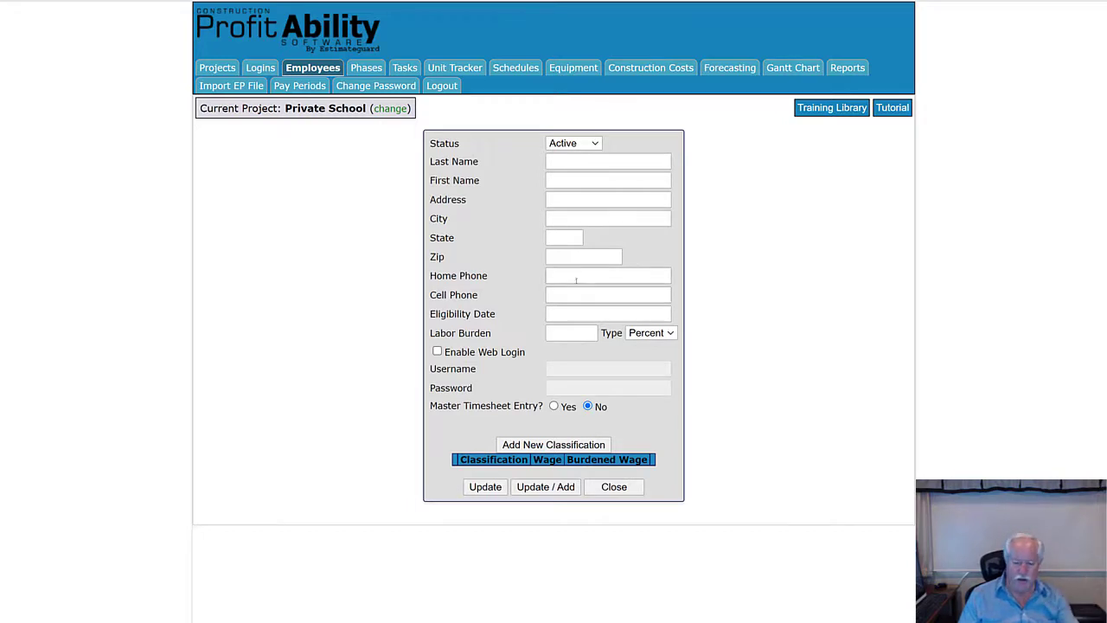
left_click(610, 488)
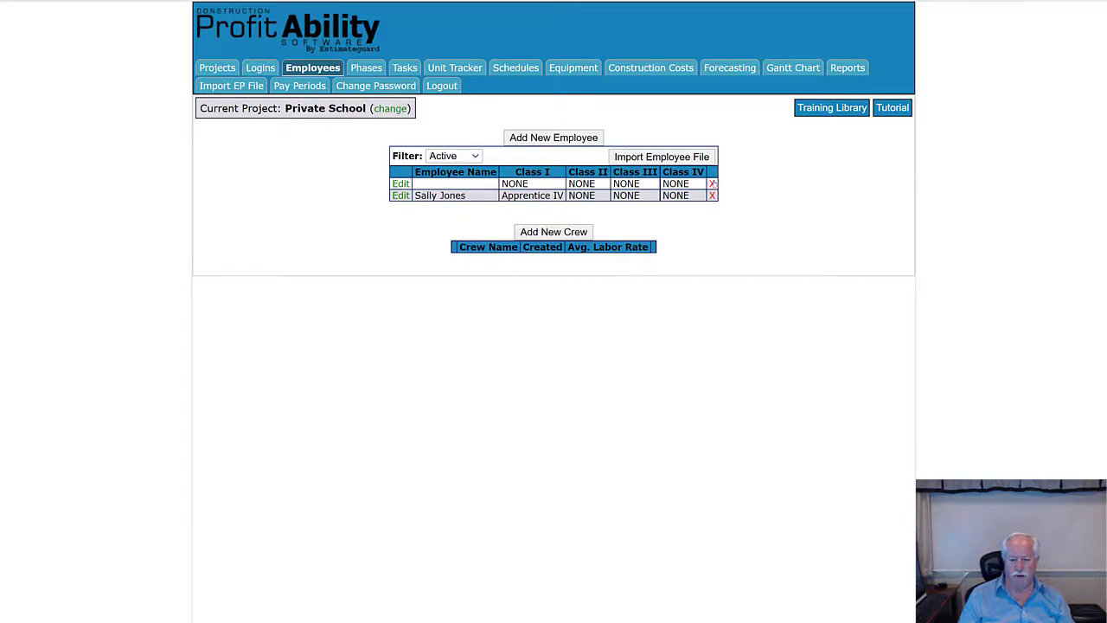
left_click(712, 184)
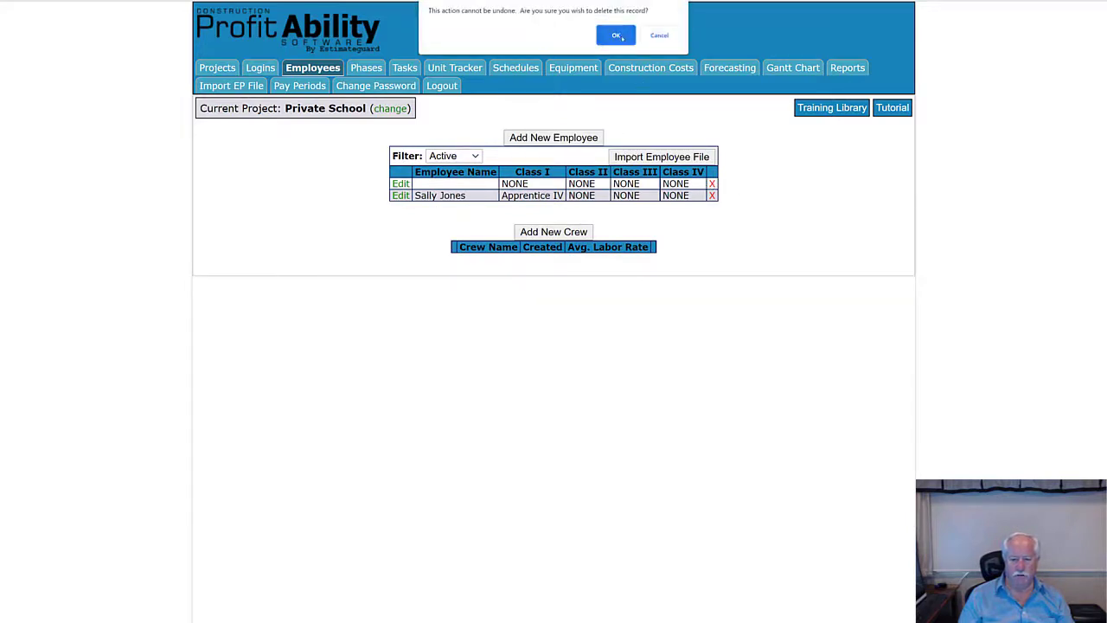
left_click(616, 35)
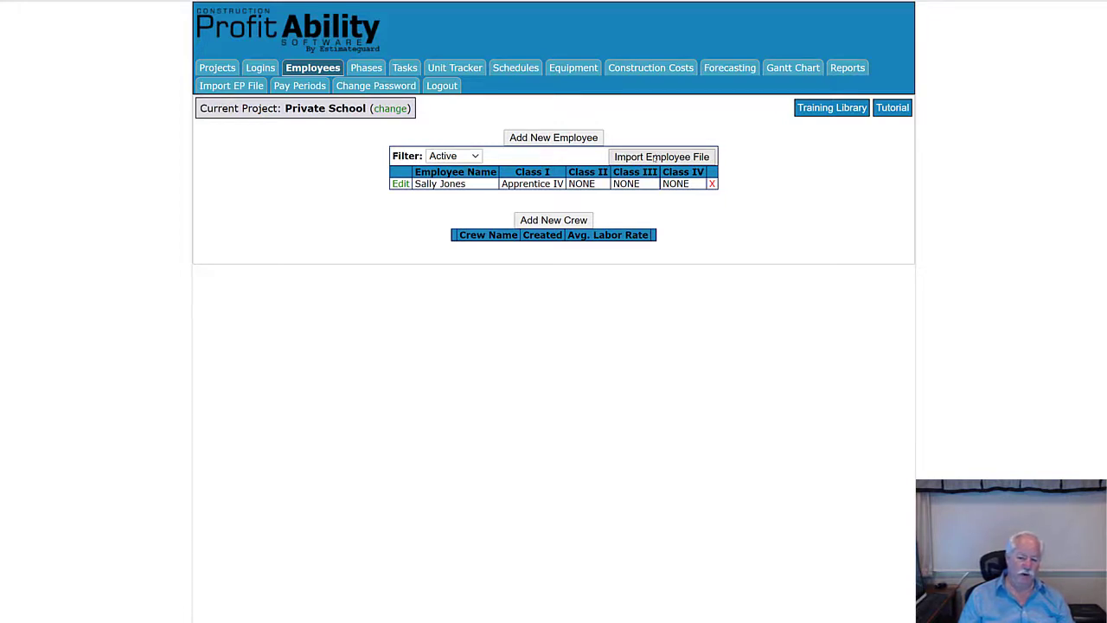
- Open the Import EP File page and its file chooser for the employee CSV
left_click(655, 158)
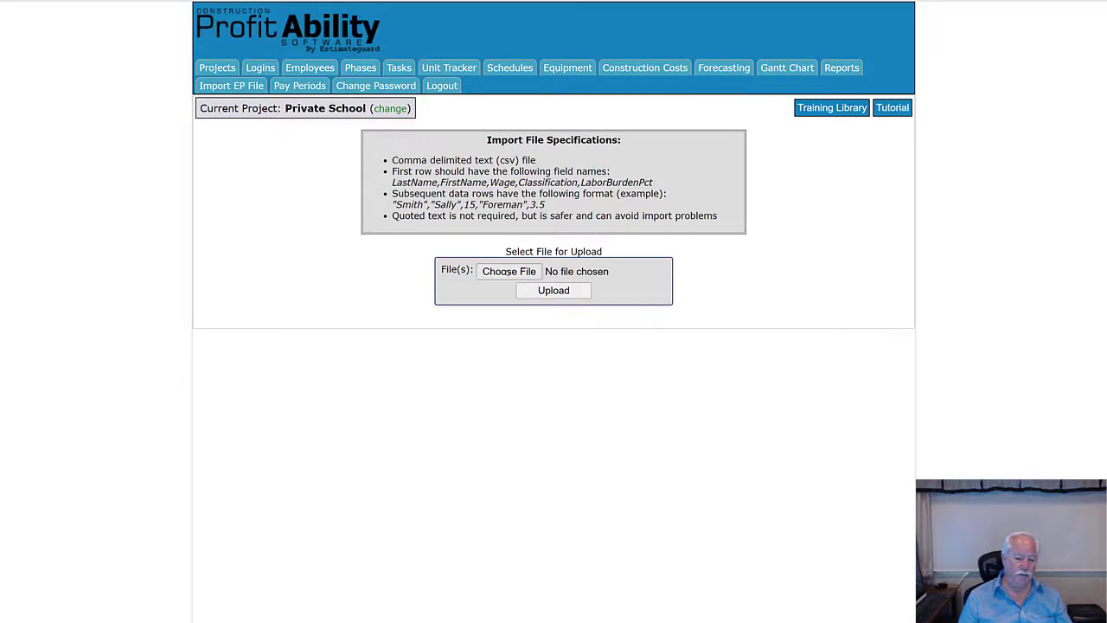
left_click(509, 271)
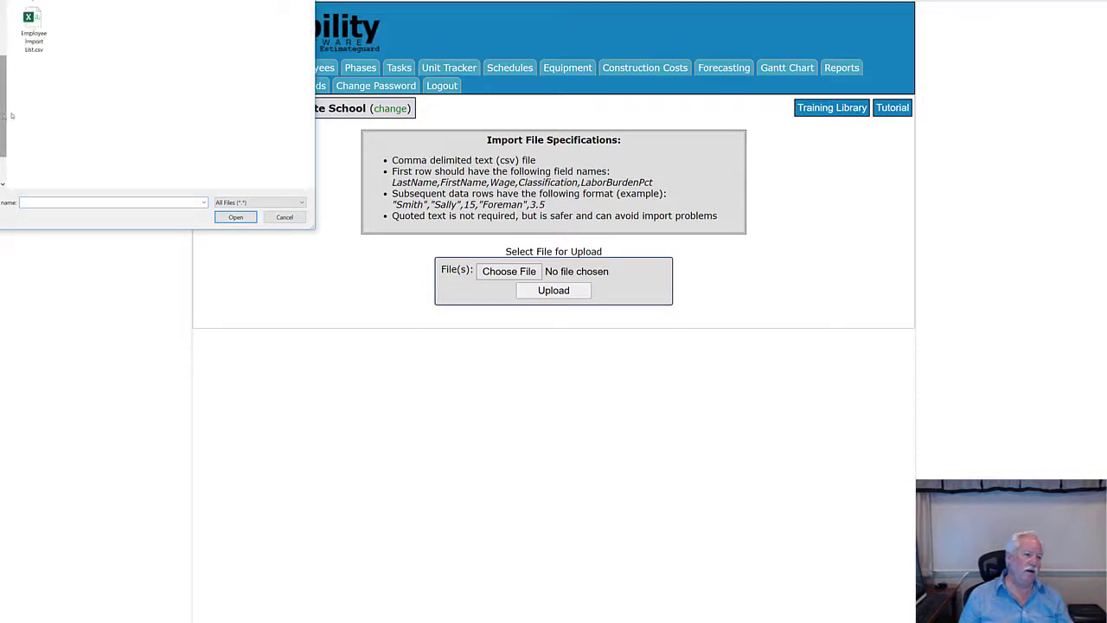
- Upload and commit Employee Import List.csv, importing its six employee records
left_click(33, 24)
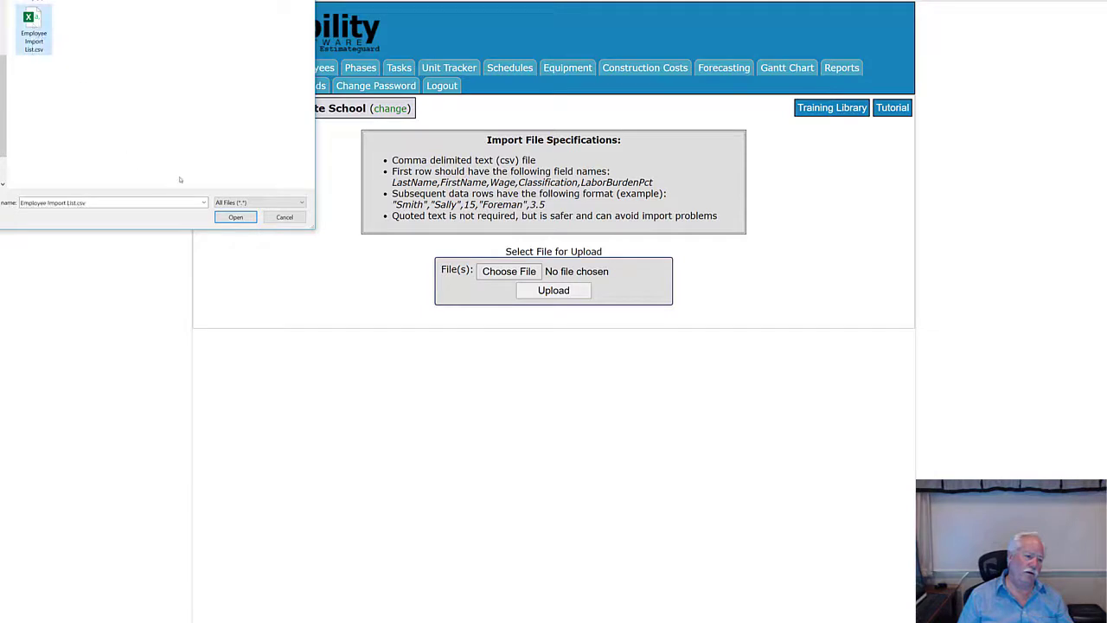
left_click(240, 217)
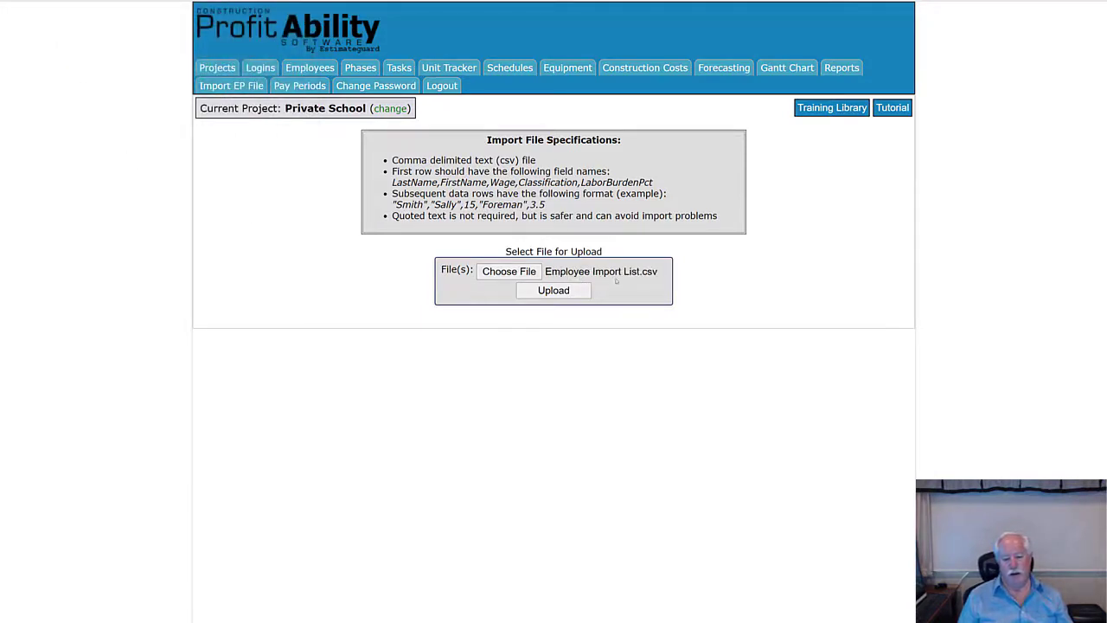
left_click(554, 292)
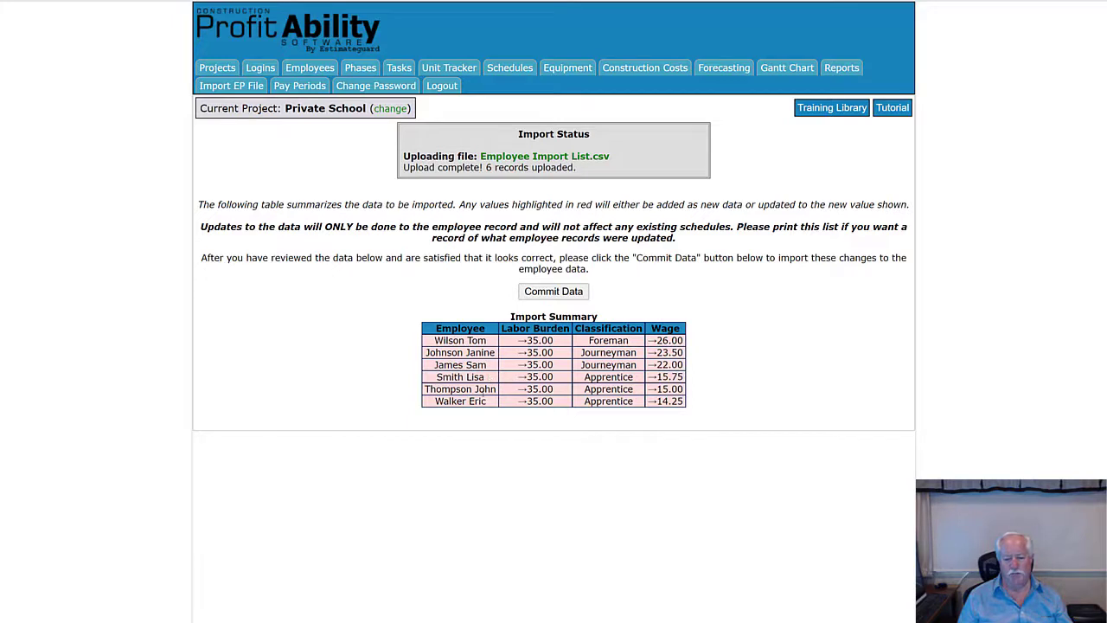
left_click(554, 292)
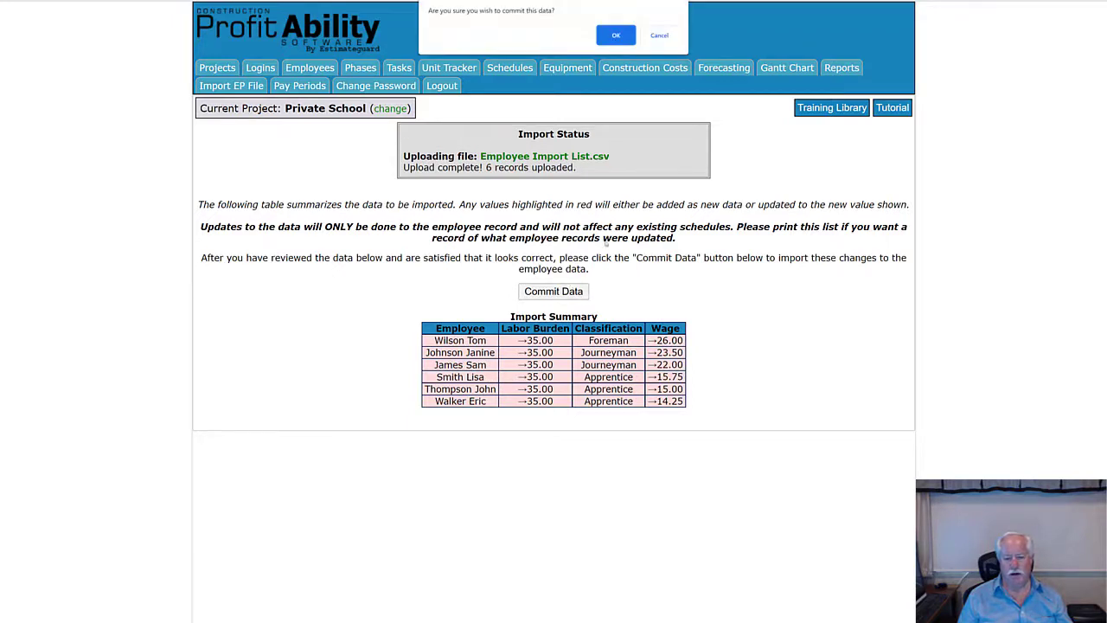
left_click(616, 35)
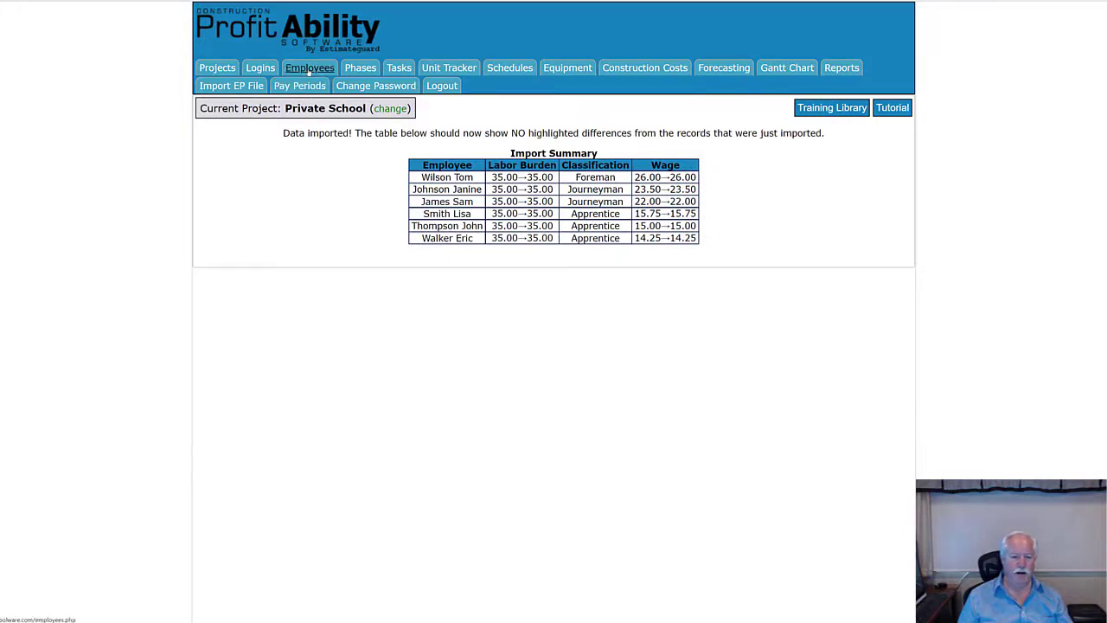
- Return to the Employees list showing all seven active employees
left_click(308, 71)
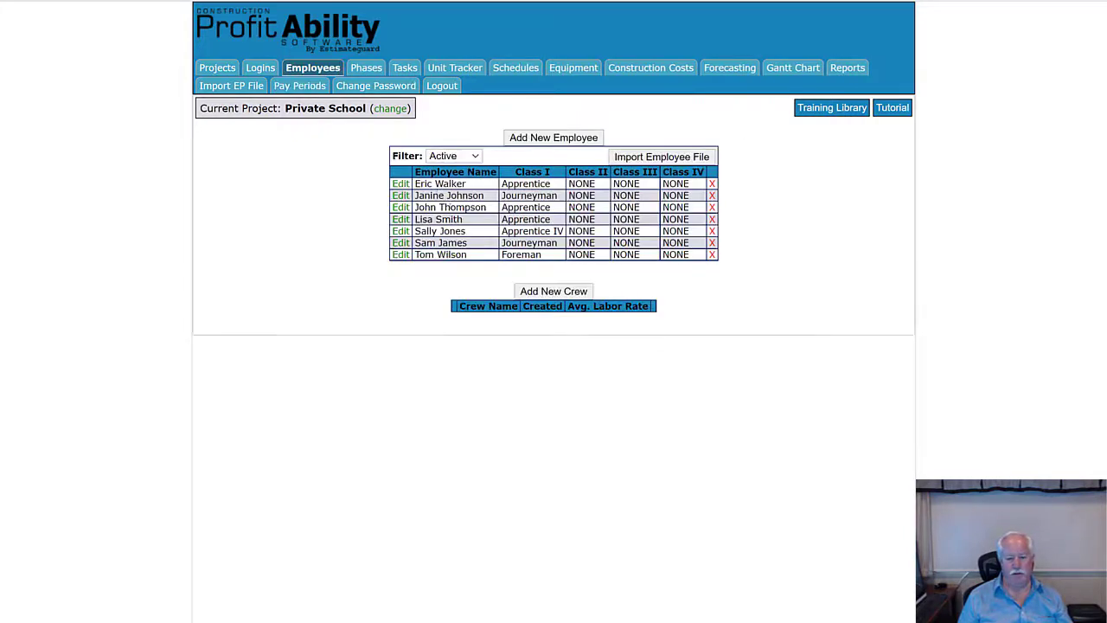